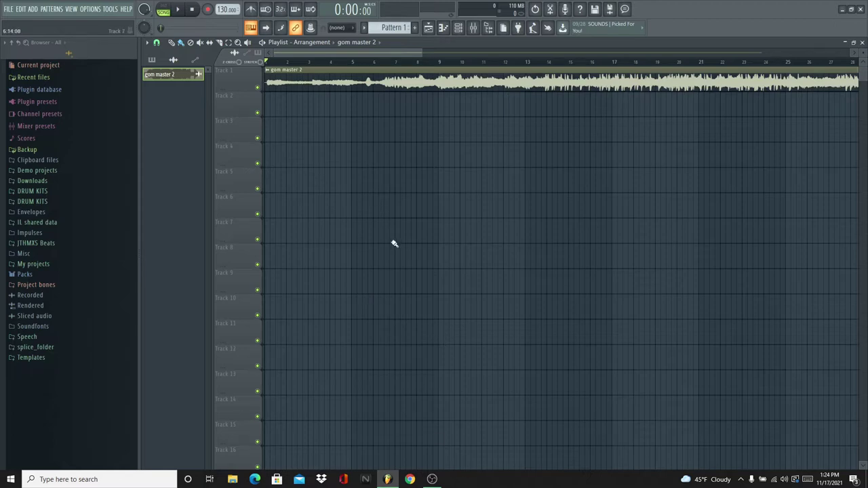
# Step: Play the gom master 2 track through the playlist and follow its waveform up to about bar 48
pyautogui.press('space')
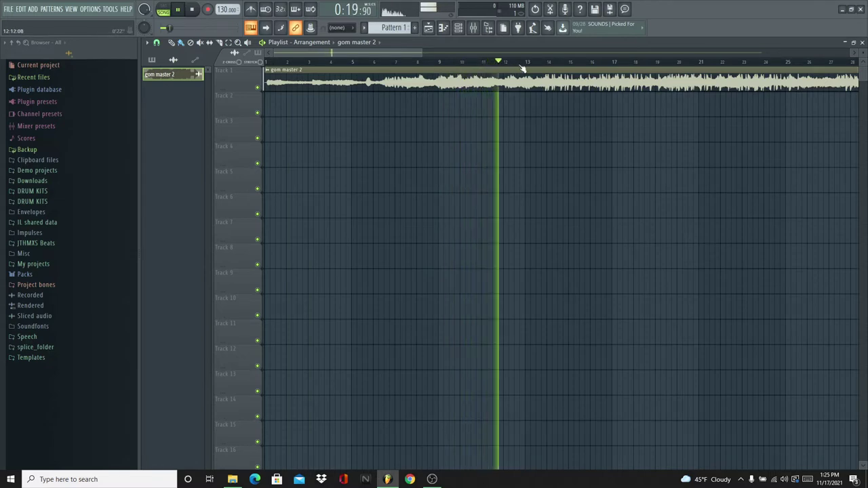
pyautogui.moveTo(378, 53); pyautogui.dragTo(435, 49)
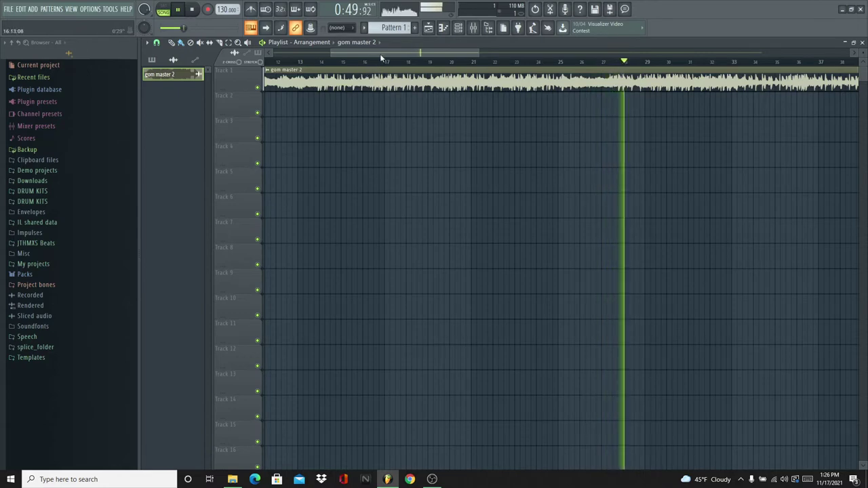
pyautogui.moveTo(379, 54); pyautogui.dragTo(462, 53)
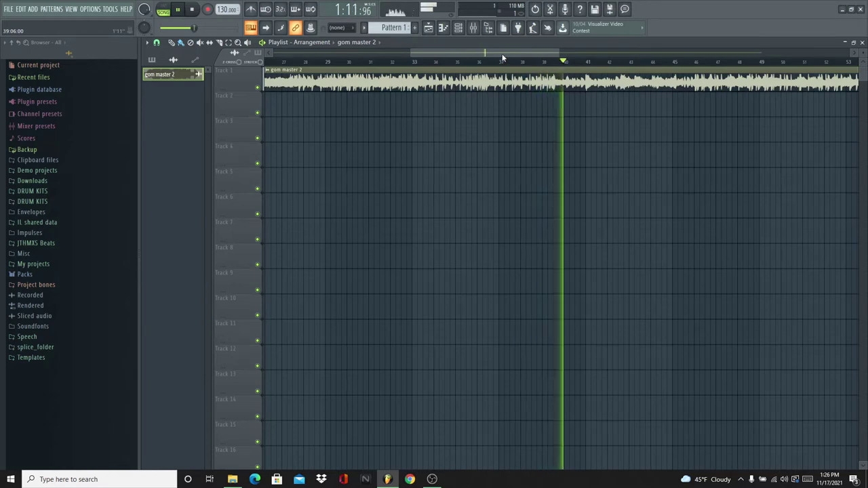
pyautogui.moveTo(514, 54); pyautogui.dragTo(561, 57)
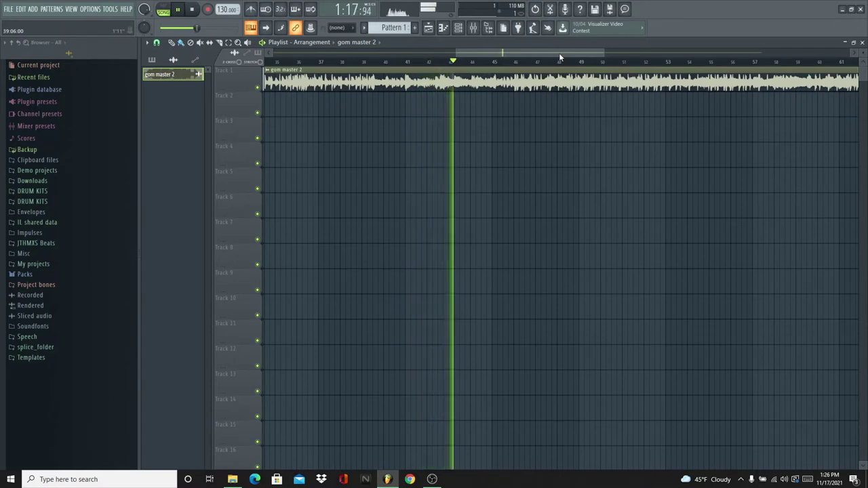
pyautogui.moveTo(560, 57); pyautogui.dragTo(578, 51)
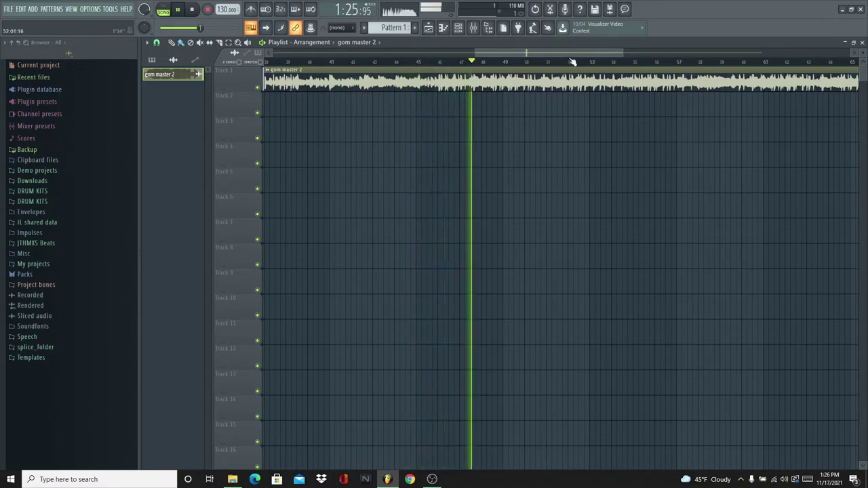
pyautogui.moveTo(568, 53); pyautogui.dragTo(582, 53)
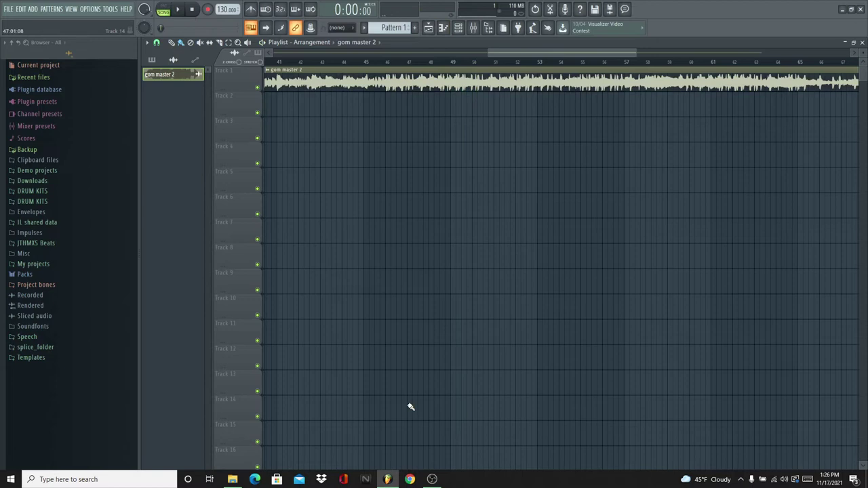
# Step: Show the mixer and compare the effect chains on the two hook tracks, inserts 37 and 4
pyautogui.press('F9')
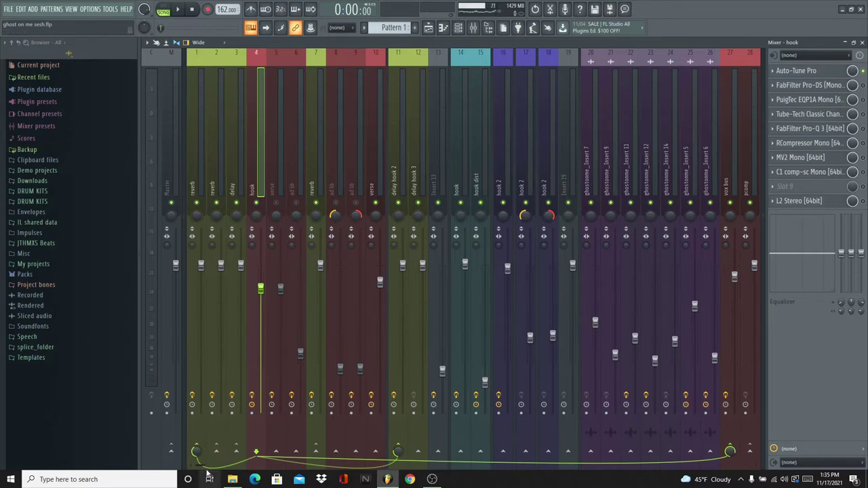
pyautogui.moveTo(208, 473); pyautogui.dragTo(323, 476)
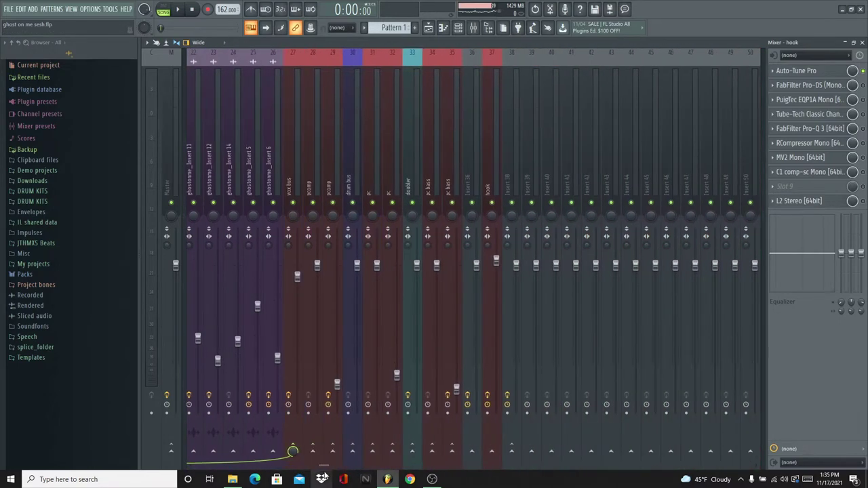
pyautogui.click(496, 106)
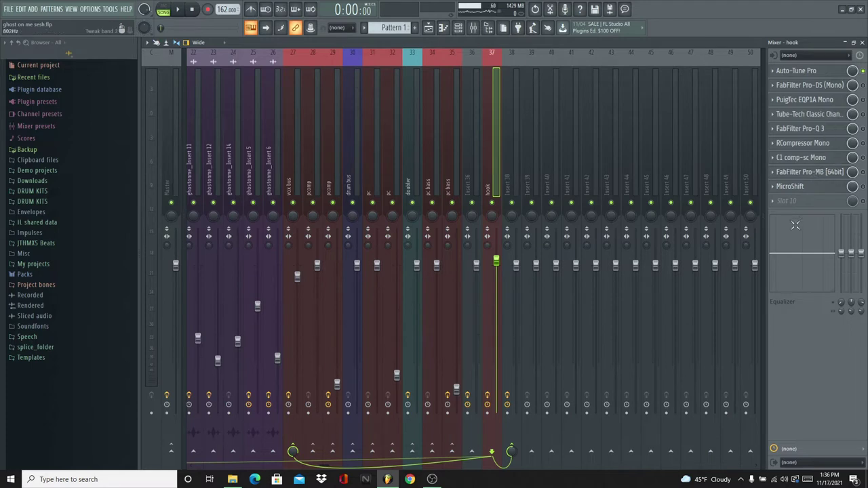
pyautogui.moveTo(335, 465); pyautogui.dragTo(200, 466)
pyautogui.click(250, 117)
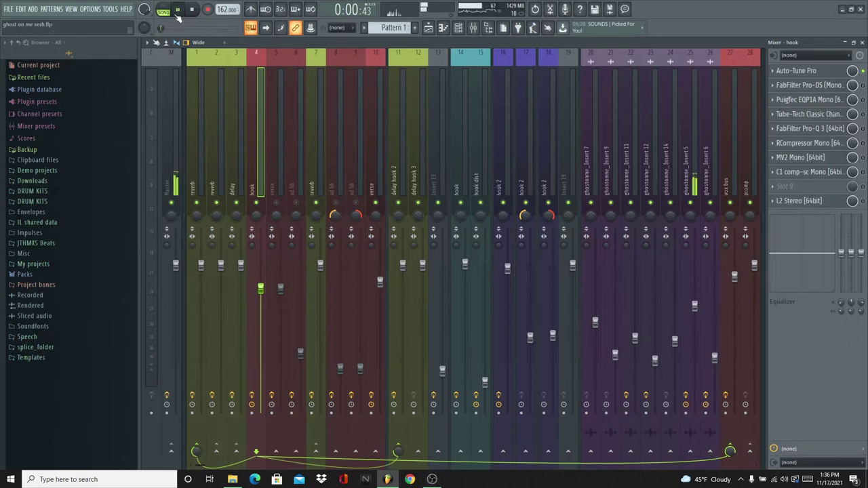
# Step: Set the song position to about bar 6 in the playlist and audition the hook with the mixer levels in view
pyautogui.click(436, 38)
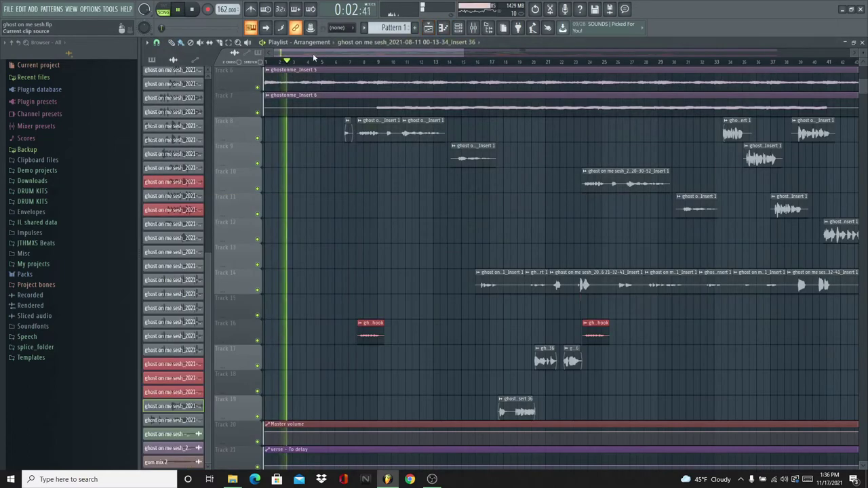
pyautogui.click(340, 61)
pyautogui.click(475, 28)
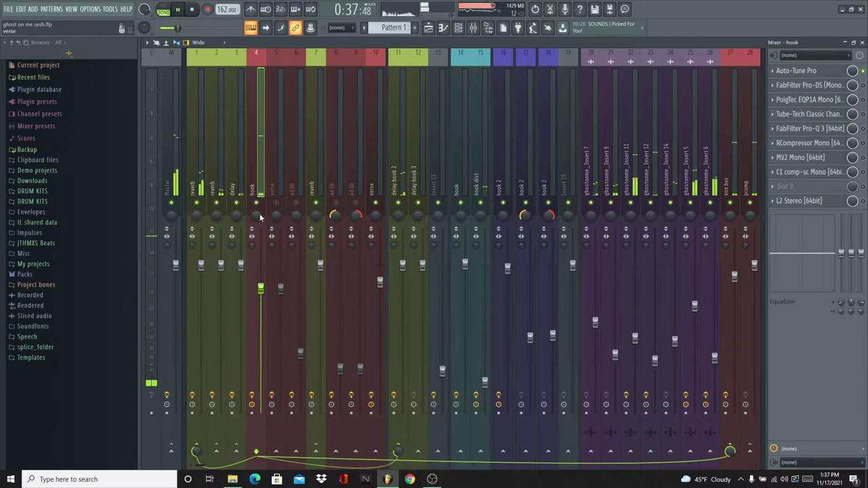
pyautogui.click(193, 11)
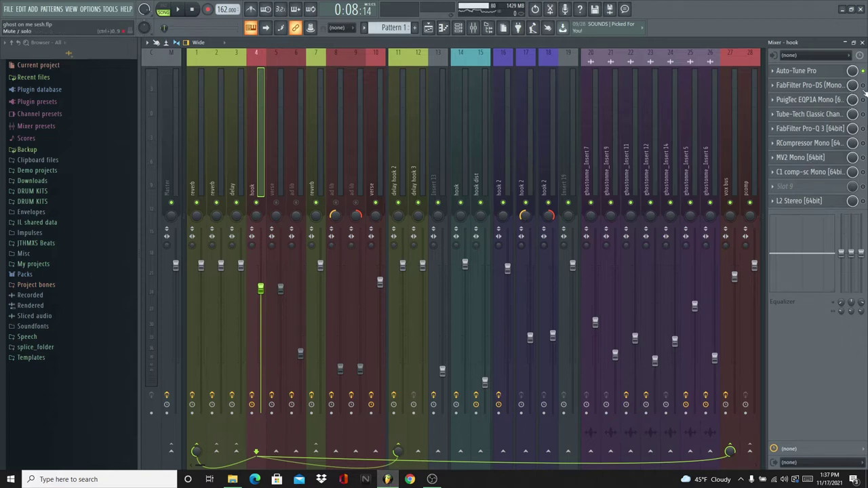
# Step: Enable FabFilter Pro-DS and PuigTec EQP1A on hook insert 4, review their settings and audition the result
pyautogui.click(828, 87)
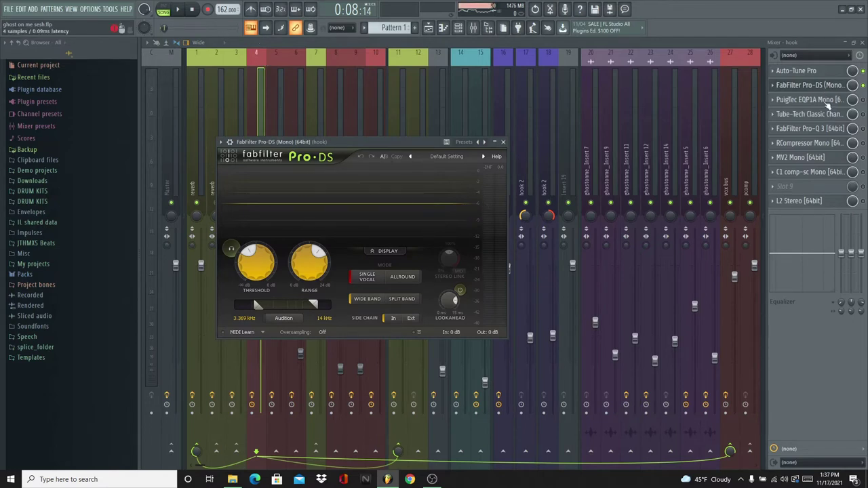
pyautogui.click(829, 86)
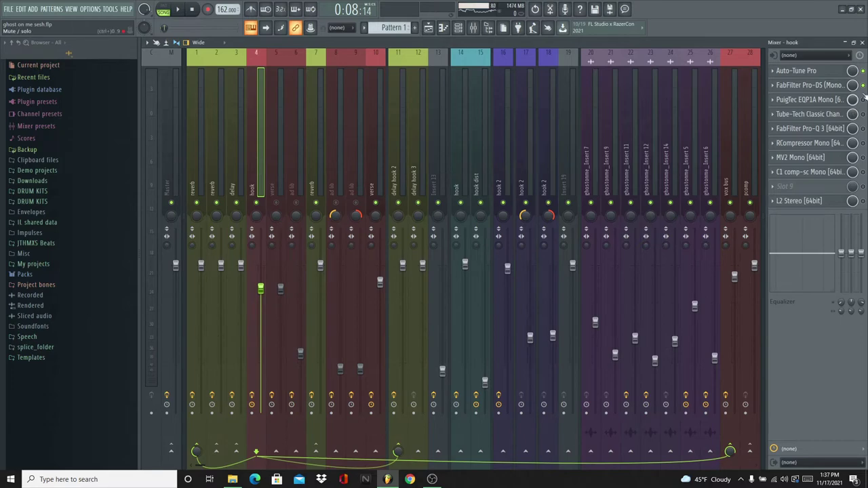
pyautogui.click(823, 101)
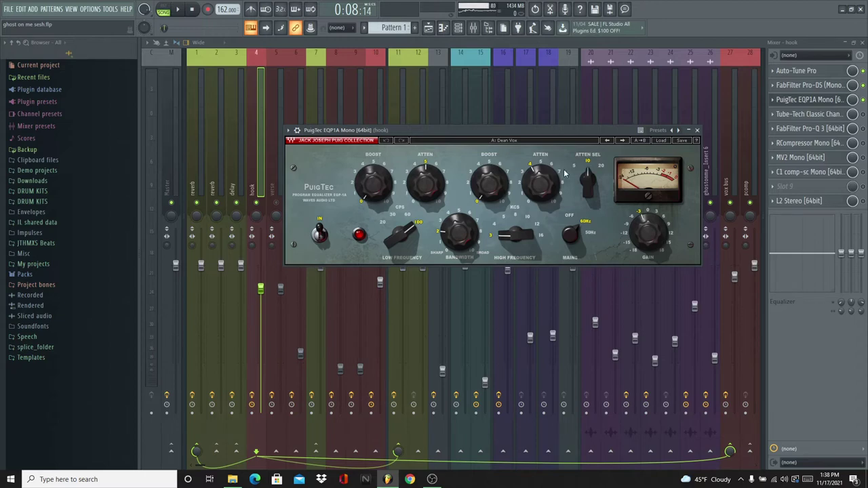
pyautogui.click(812, 101)
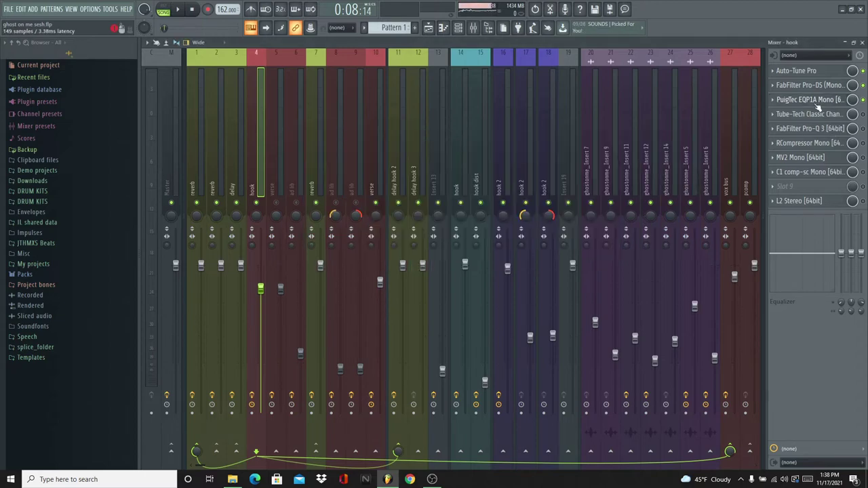
pyautogui.click(181, 11)
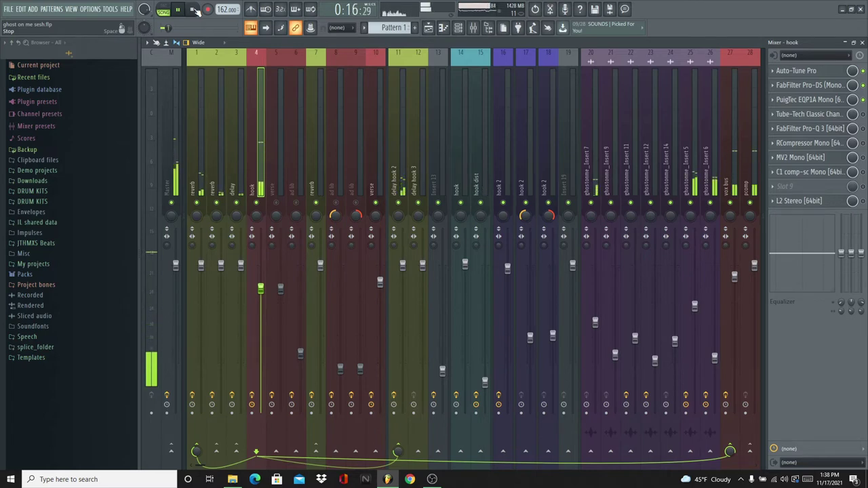
pyautogui.click(194, 9)
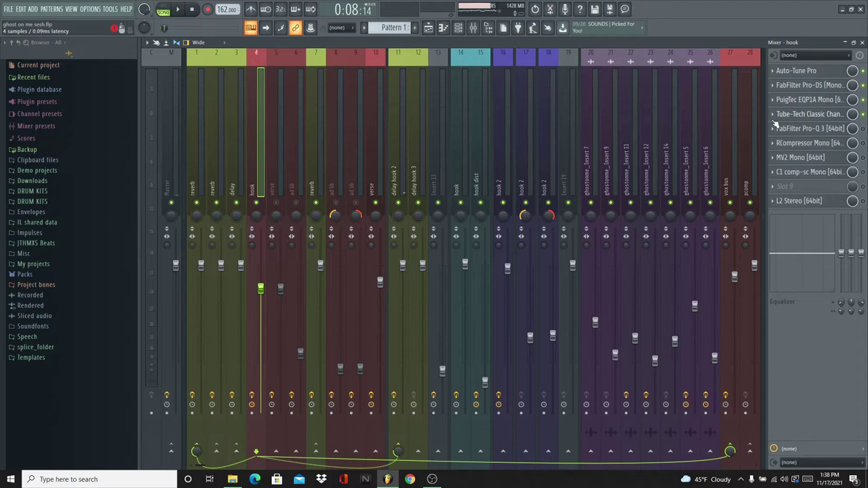
# Step: Enable the Tube-Tech Classic Channel on hook insert 4 and audition the vocal with its settings displayed
pyautogui.click(774, 120)
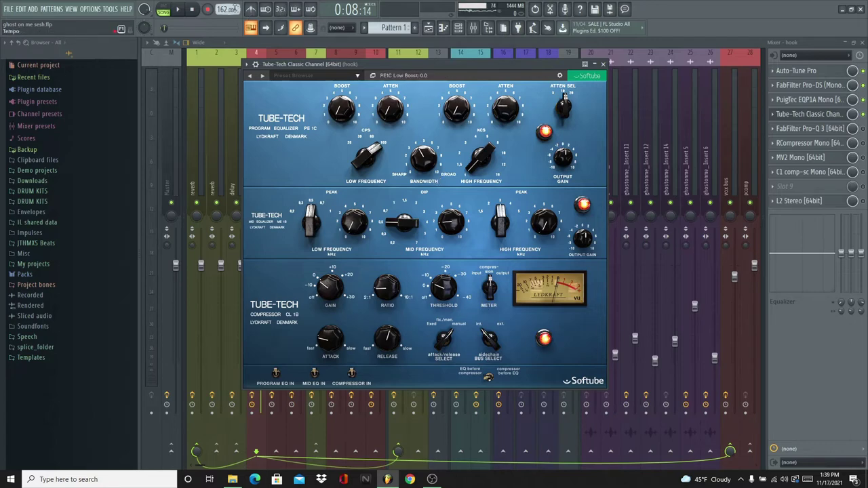
pyautogui.click(182, 12)
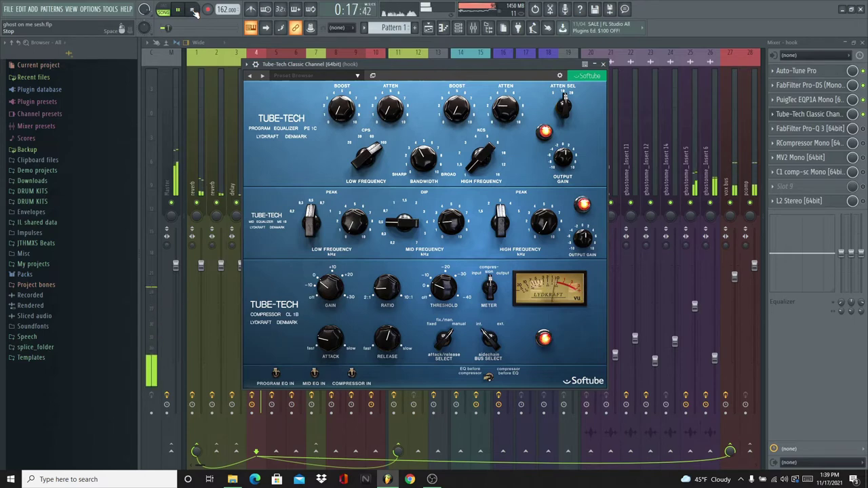
pyautogui.click(193, 11)
pyautogui.click(813, 116)
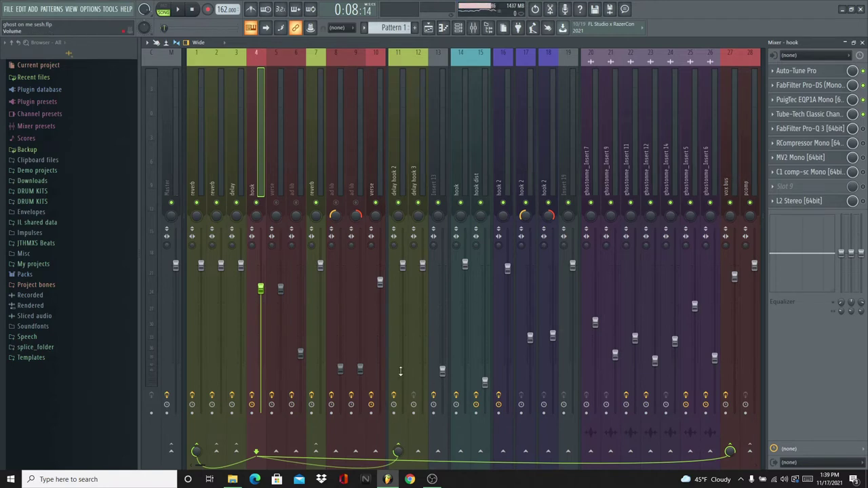
# Step: Check the effects on pcomp insert 29 and reroute hook insert 4 from the vox bus directly to the Master
pyautogui.moveTo(217, 465); pyautogui.dragTo(234, 464)
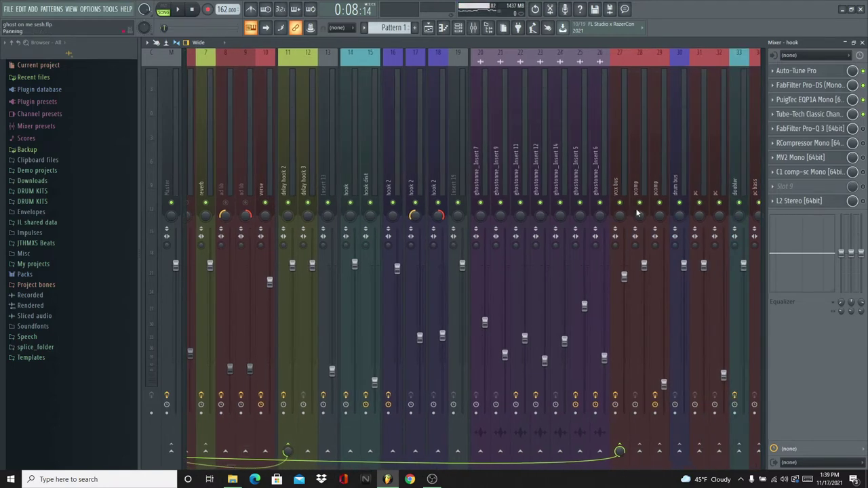
pyautogui.click(670, 97)
pyautogui.click(664, 99)
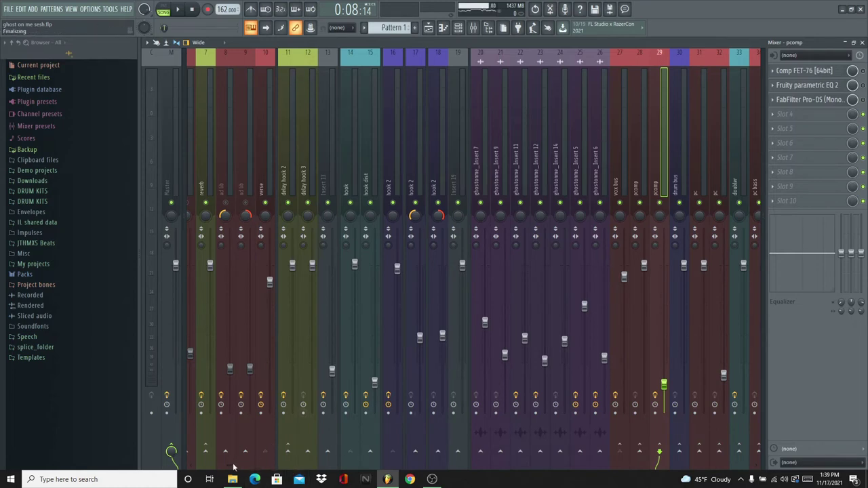
pyautogui.hscroll(-6, 232, 467)
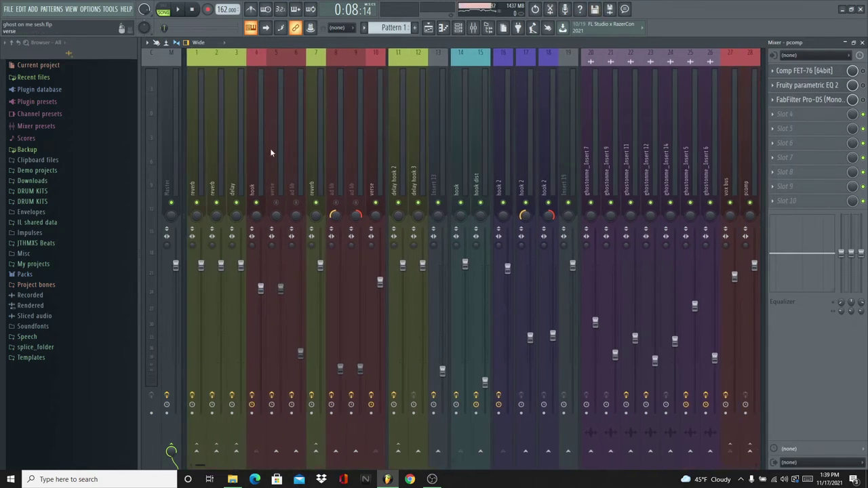
pyautogui.click(256, 147)
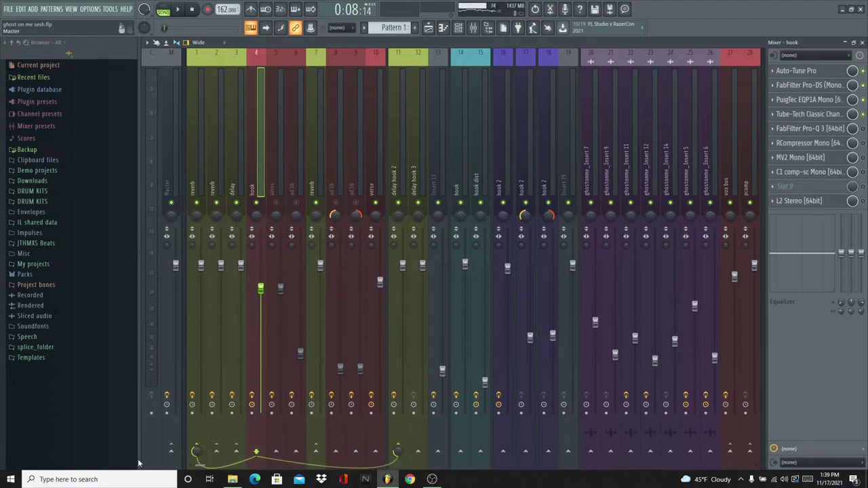
pyautogui.click(171, 451)
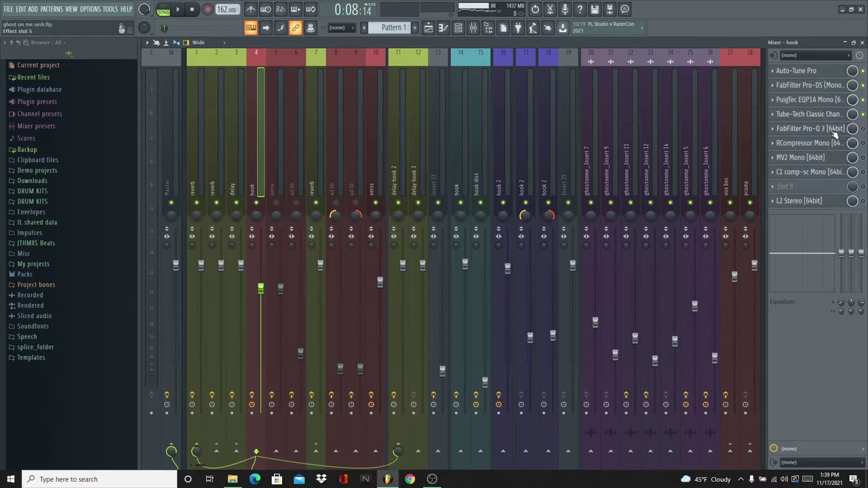
# Step: Enable FabFilter Pro-Q 3 on hook insert 4, review its EQ curve and audition the vocal through it
pyautogui.click(813, 129)
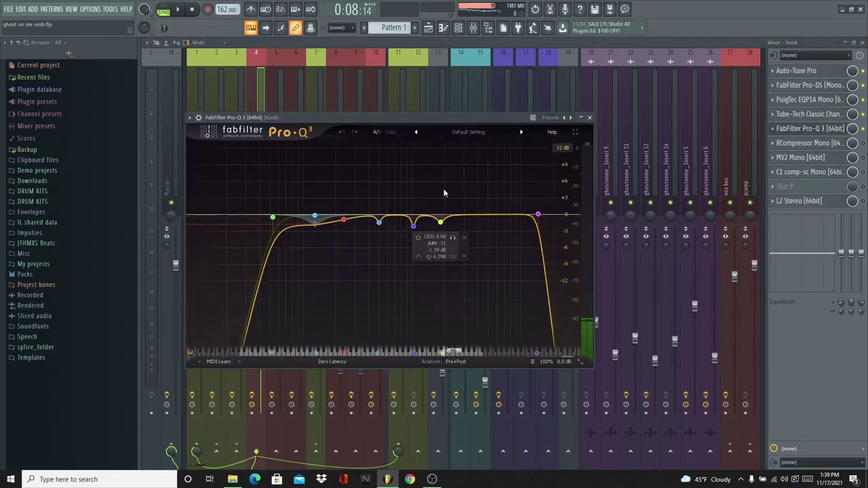
pyautogui.moveTo(428, 115); pyautogui.dragTo(453, 114)
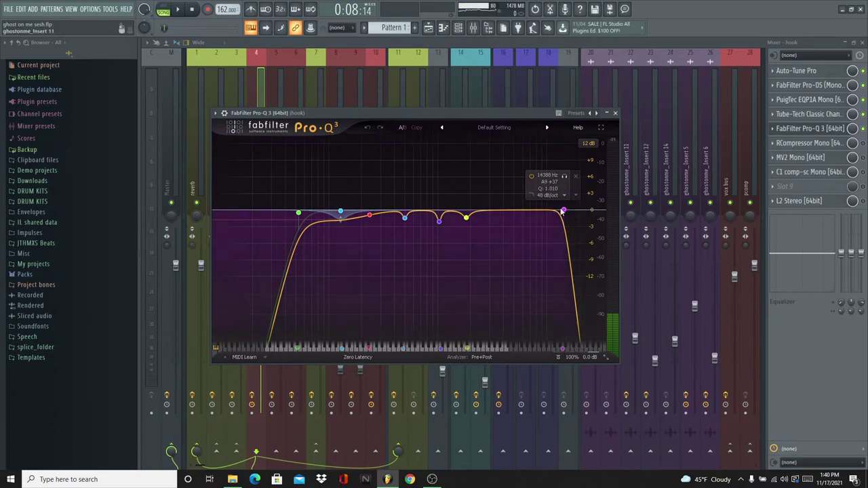
pyautogui.click(831, 129)
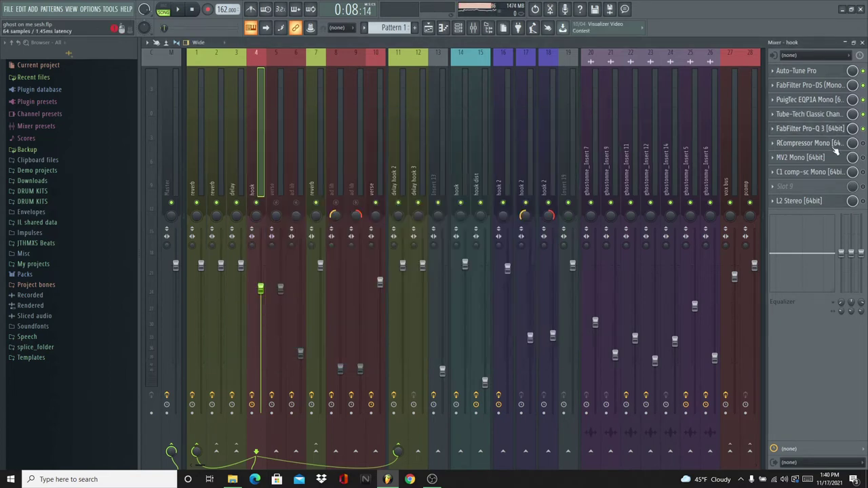
pyautogui.click(179, 10)
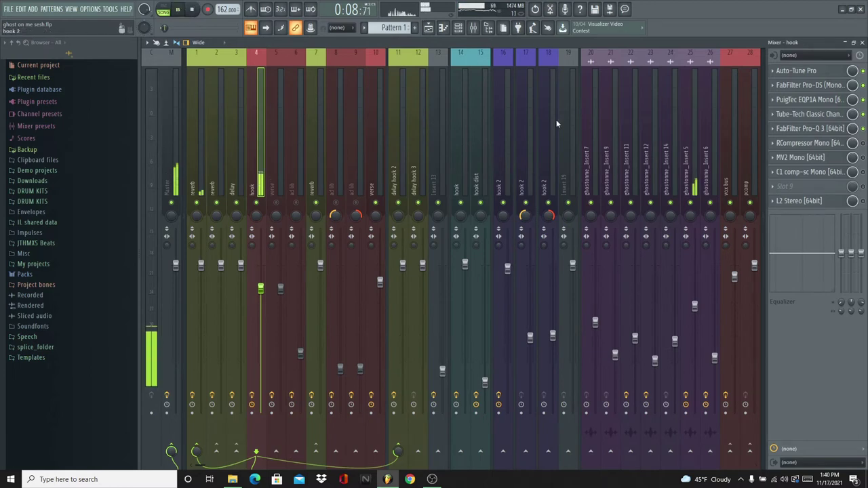
pyautogui.click(828, 129)
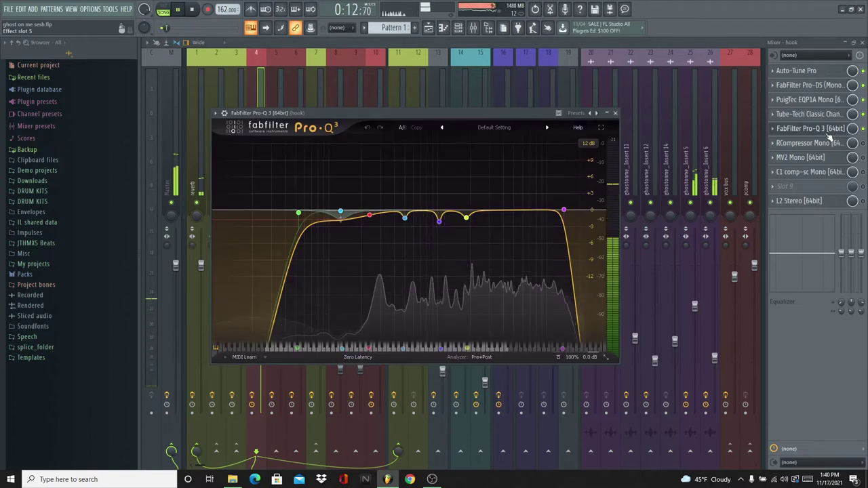
pyautogui.click(829, 129)
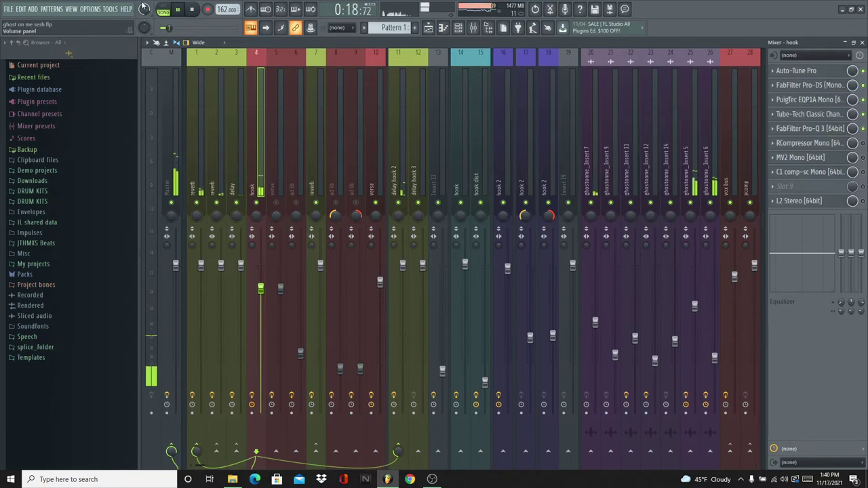
pyautogui.click(200, 11)
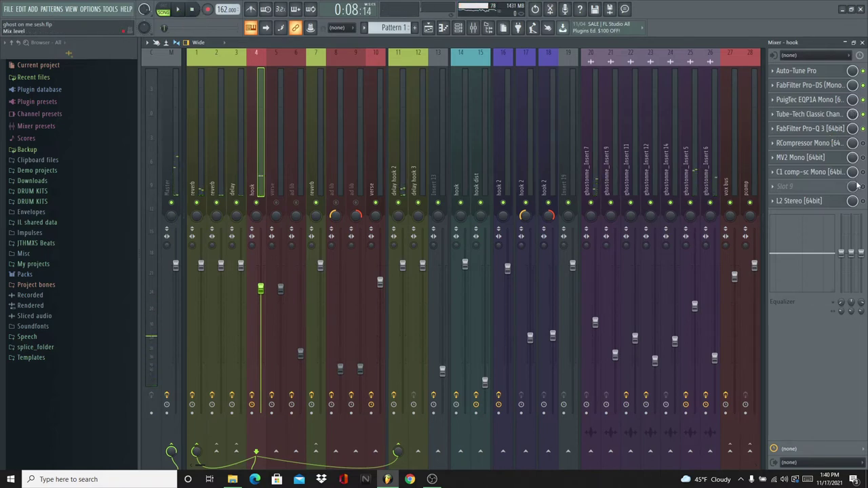
# Step: Enable RCompressor on hook insert 4, review its compression settings and audition the vocal through it
pyautogui.click(818, 144)
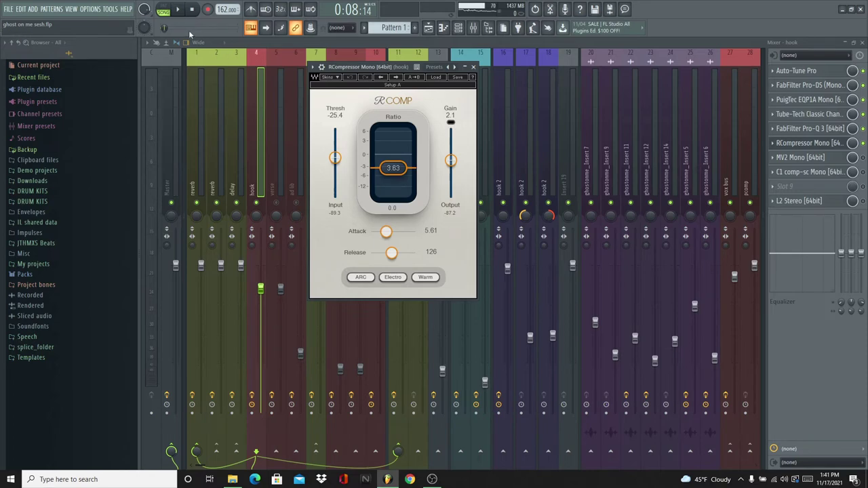
pyautogui.click(178, 14)
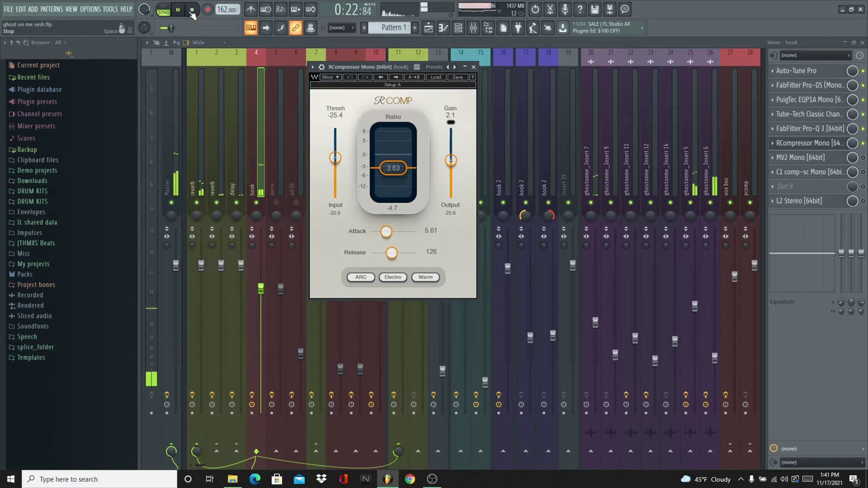
pyautogui.click(193, 12)
pyautogui.click(841, 147)
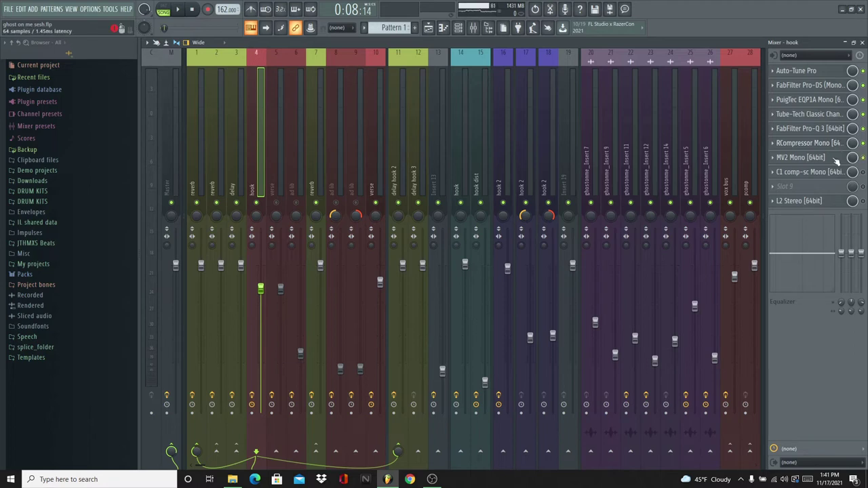
# Step: Enable MV2 and C1 comp-sc on hook insert 4, review both plugins' settings and audition the vocal
pyautogui.click(837, 160)
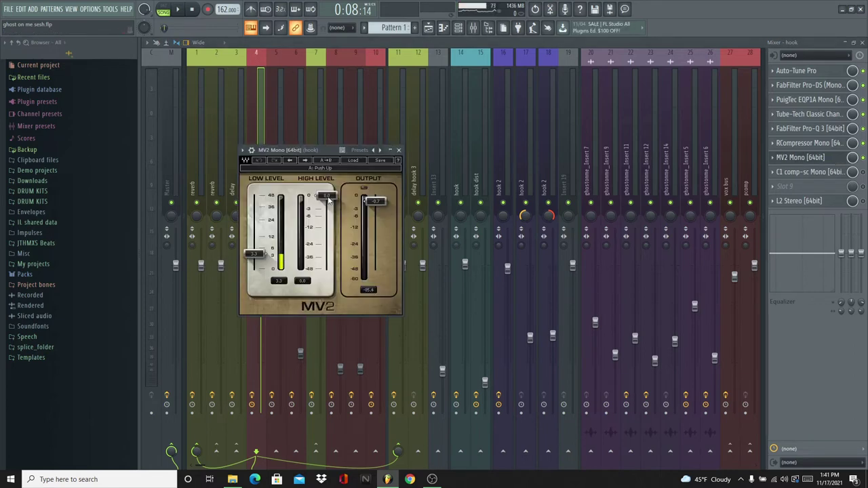
pyautogui.click(825, 159)
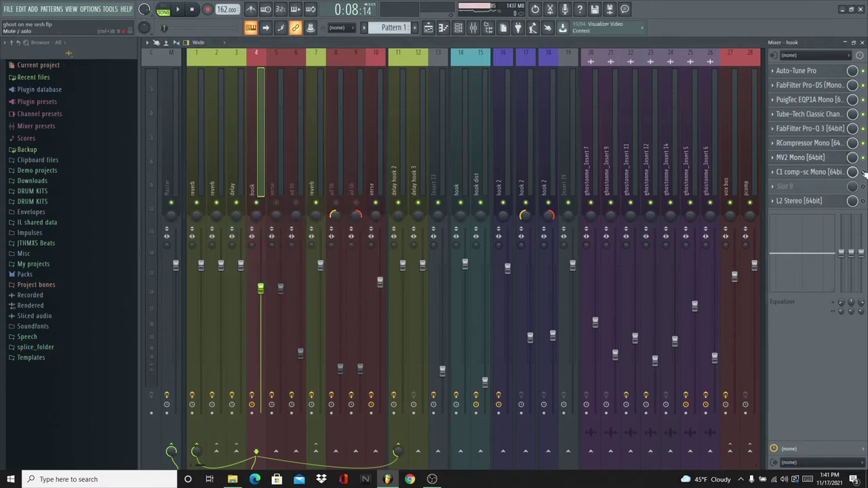
pyautogui.click(822, 175)
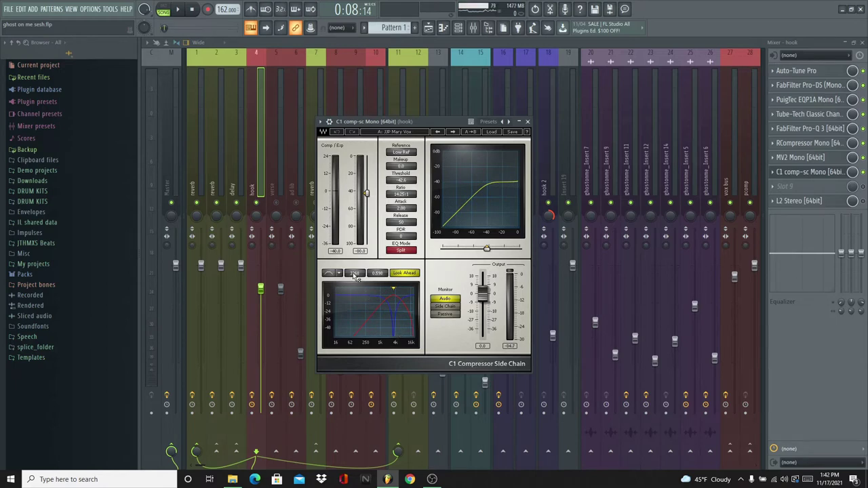
pyautogui.click(178, 10)
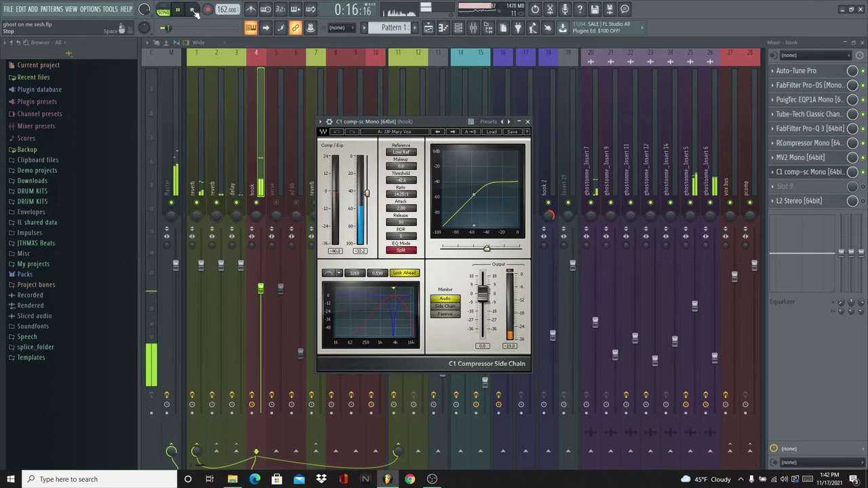
pyautogui.click(194, 13)
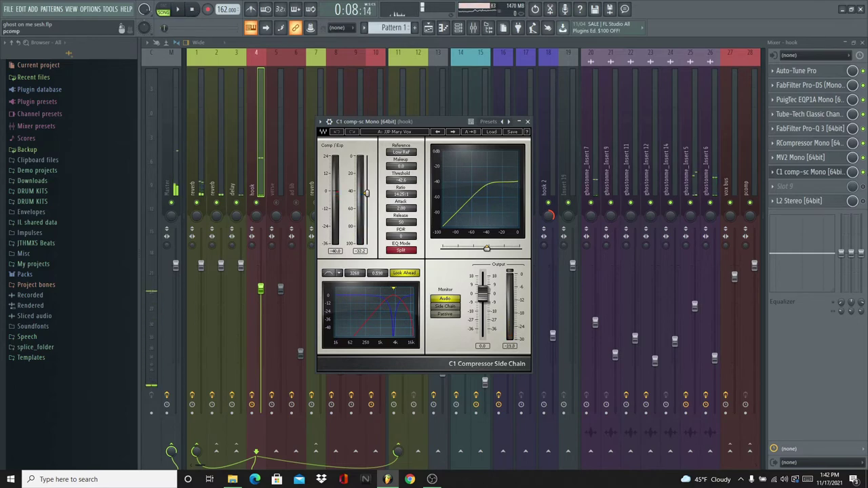
pyautogui.click(814, 172)
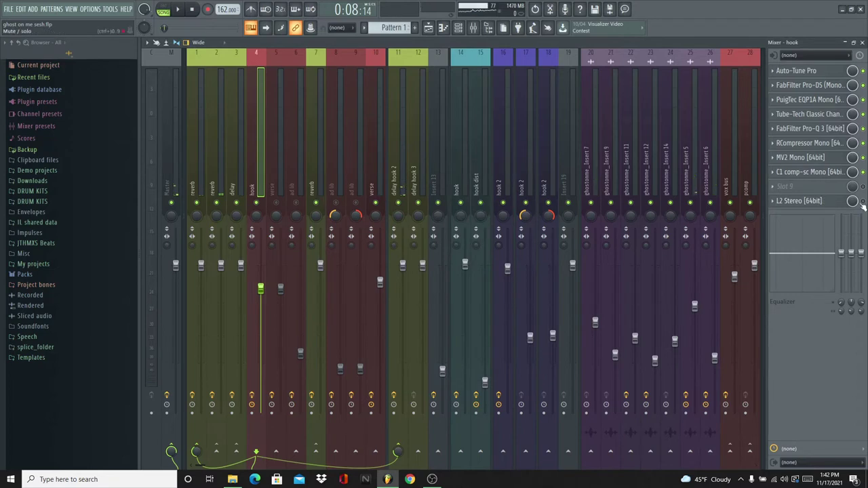
# Step: Enable L2 Stereo on hook insert 4 and review its limiter settings
pyautogui.click(818, 203)
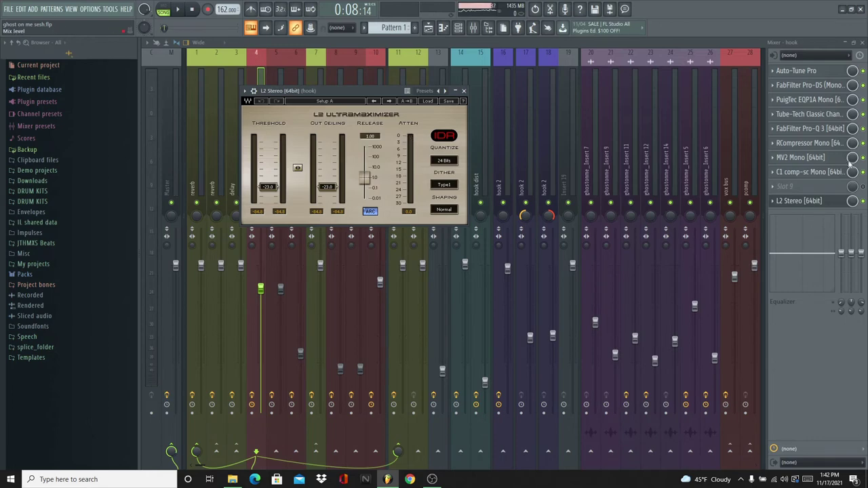
pyautogui.click(801, 201)
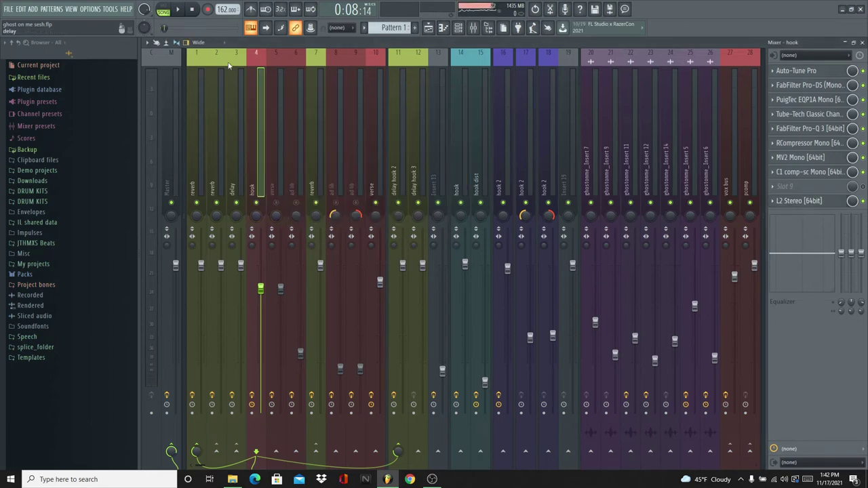
pyautogui.rightClick(864, 75)
pyautogui.press('Escape')
# Step: Play the vocal section around bar 18 of the playlist arrangement and return to the mixer
pyautogui.moveTo(203, 468); pyautogui.dragTo(347, 465)
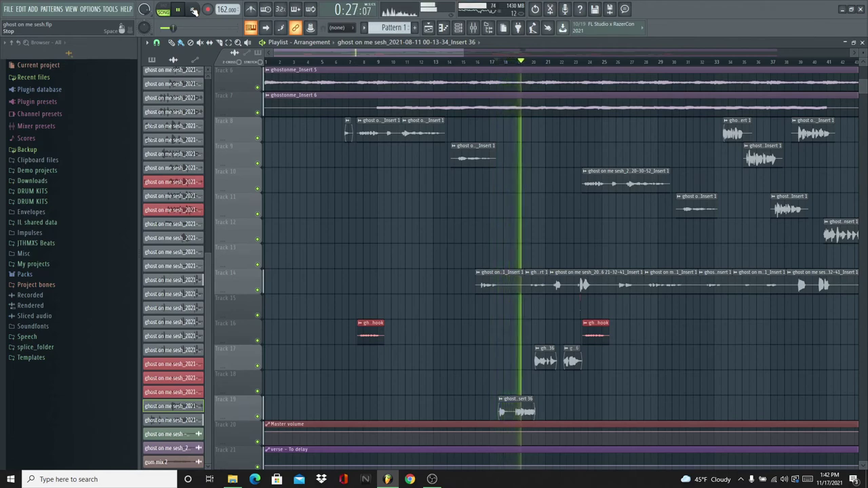
pyautogui.click(194, 10)
pyautogui.click(473, 27)
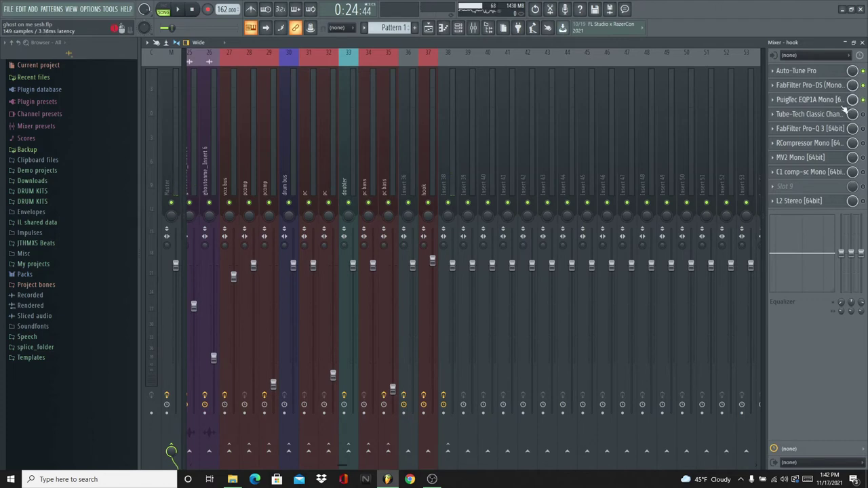
# Step: Examine the PuigTec EQP1A equalizer settings on hook insert 4
pyautogui.click(839, 103)
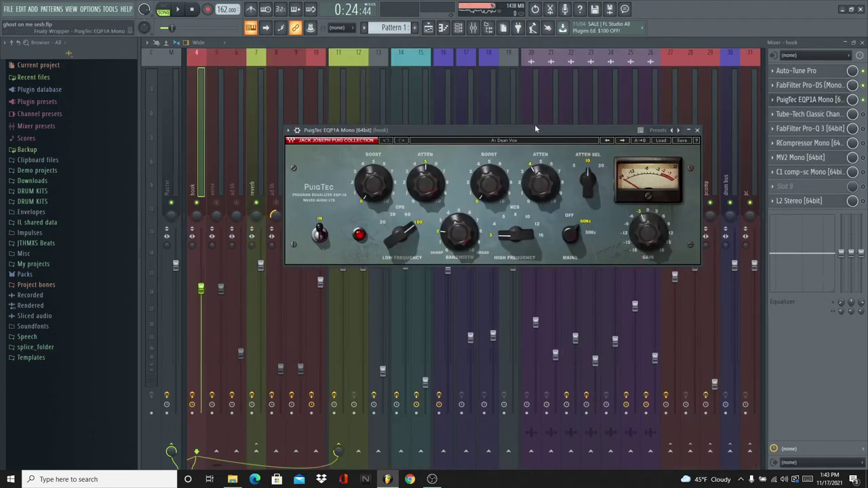
pyautogui.moveTo(551, 129); pyautogui.dragTo(567, 125)
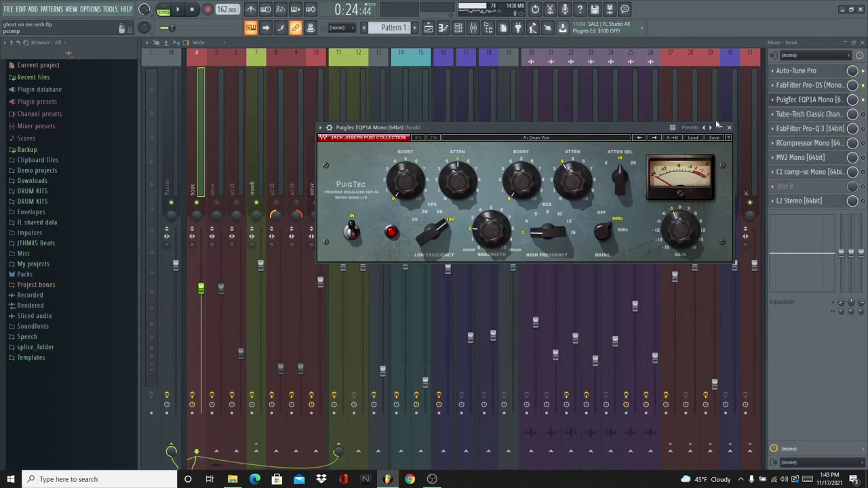
pyautogui.click(827, 101)
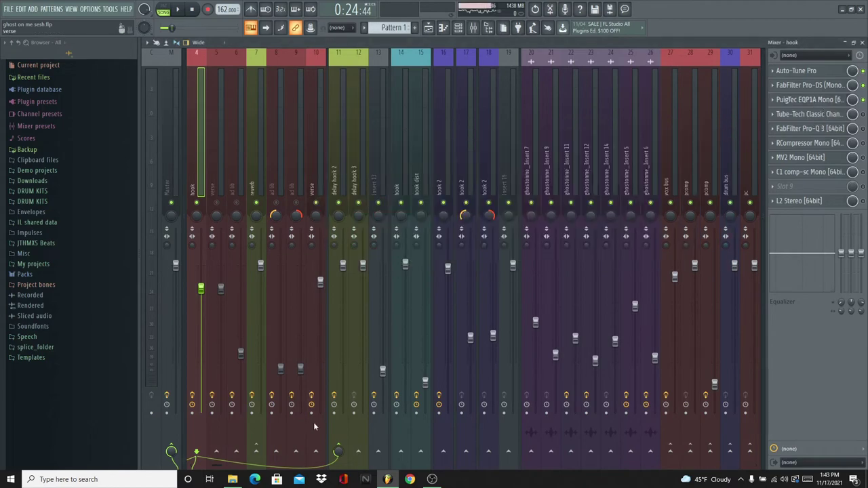
# Step: Select hook insert 37 and audition its vocal with only Auto-Tune Pro active
pyautogui.moveTo(222, 468); pyautogui.dragTo(302, 468)
pyautogui.click(527, 77)
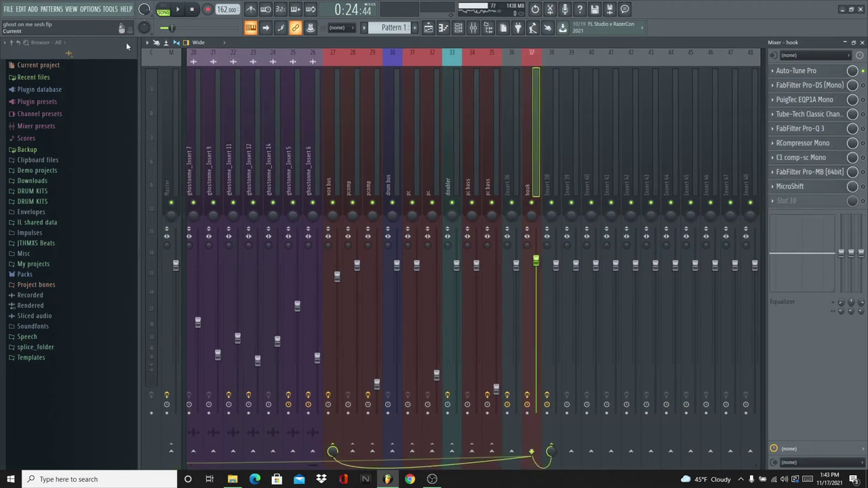
pyautogui.click(180, 11)
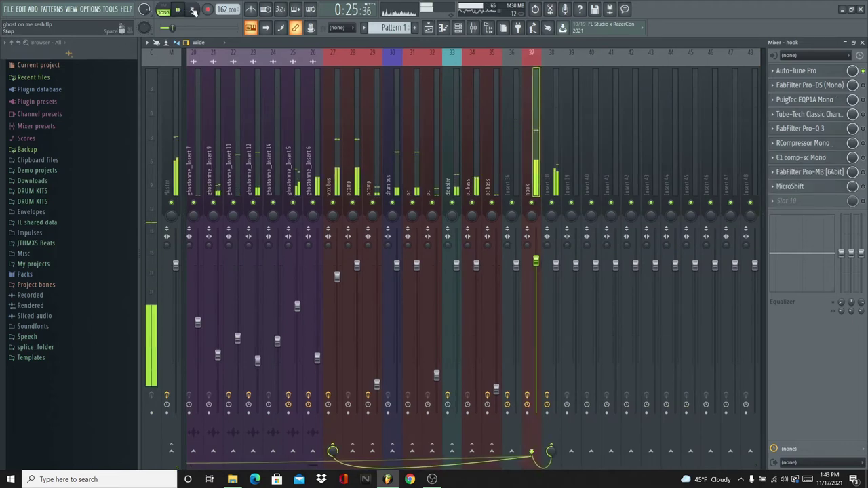
pyautogui.click(192, 9)
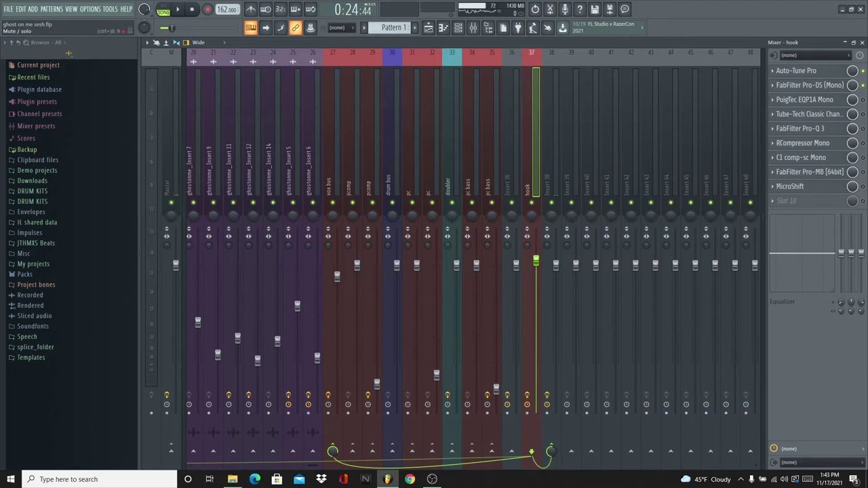
# Step: Enable FabFilter Pro-DS, PuigTec EQP1A and Tube-Tech Classic Channel on hook insert 37, auditioning the vocal as the effects are added
pyautogui.click(182, 9)
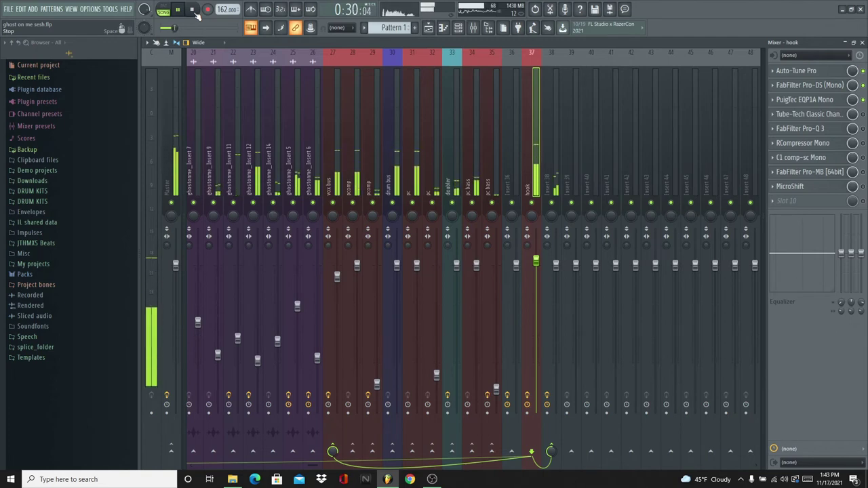
pyautogui.click(193, 10)
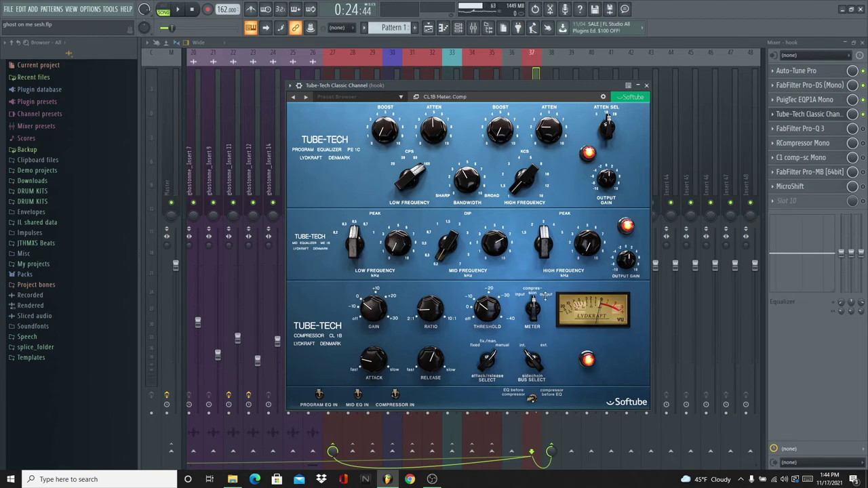
pyautogui.click(181, 10)
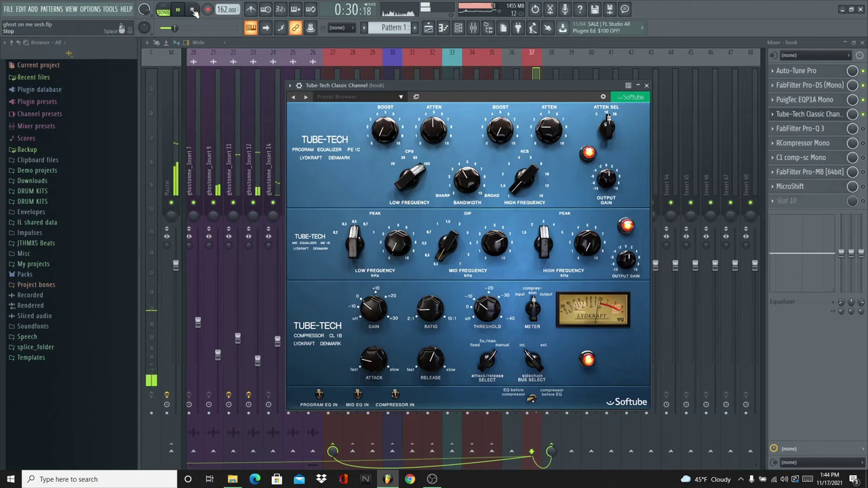
pyautogui.click(193, 10)
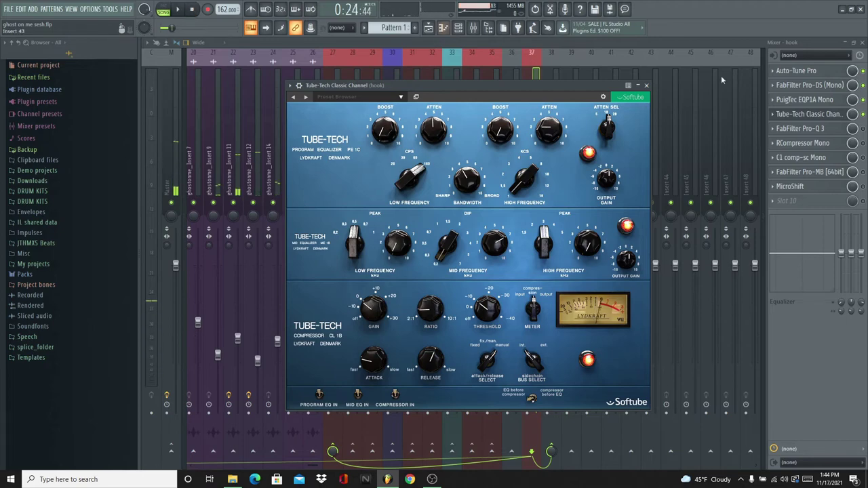
pyautogui.click(820, 114)
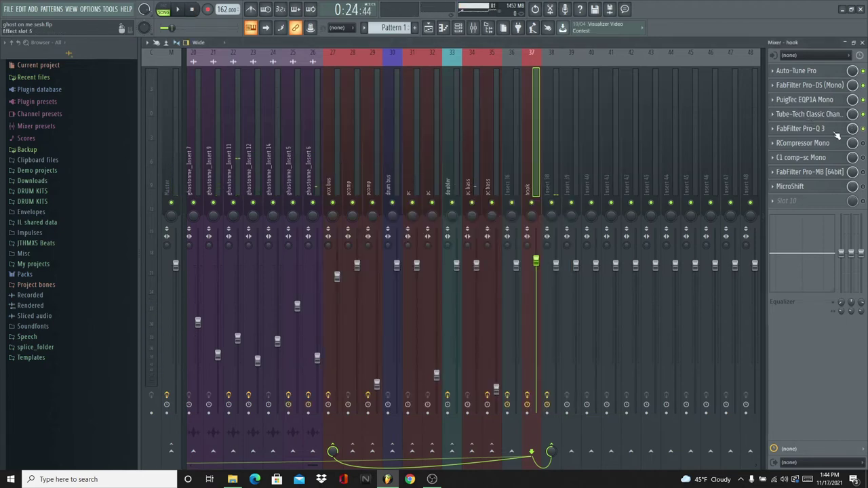
# Step: Enable FabFilter Pro-Q 3 on hook insert 37 and review its EQ curve, including the high-cut band
pyautogui.click(825, 130)
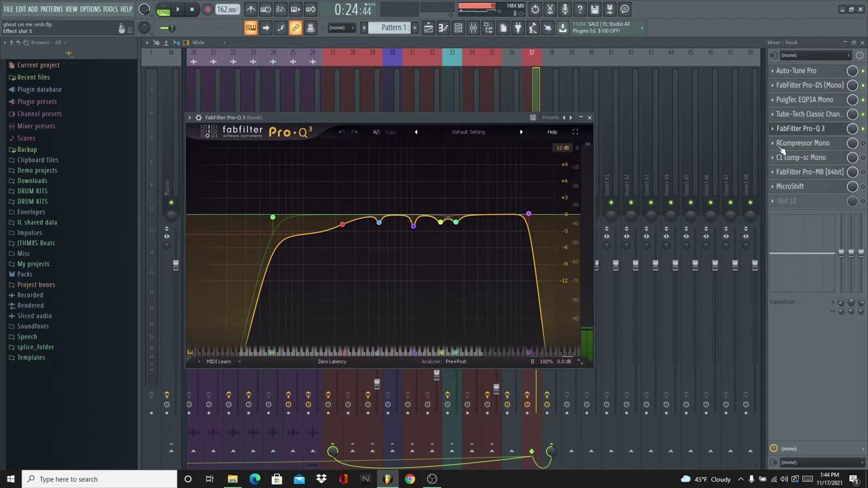
pyautogui.moveTo(529, 212)
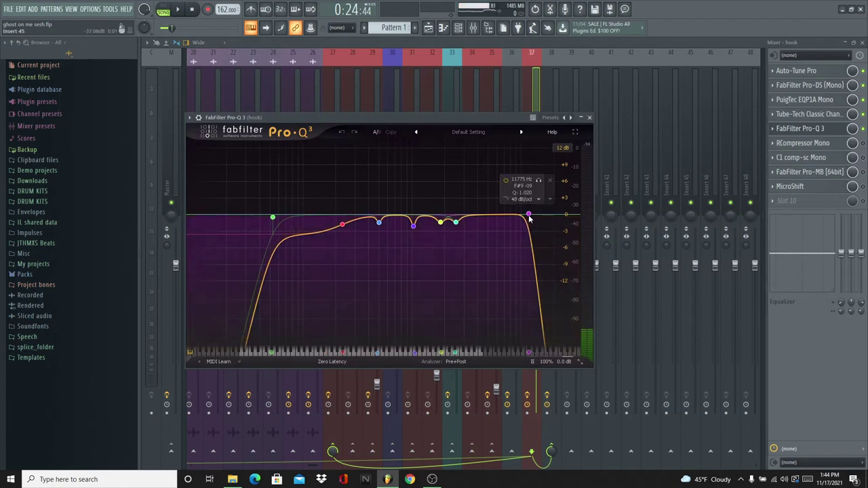
pyautogui.click(832, 128)
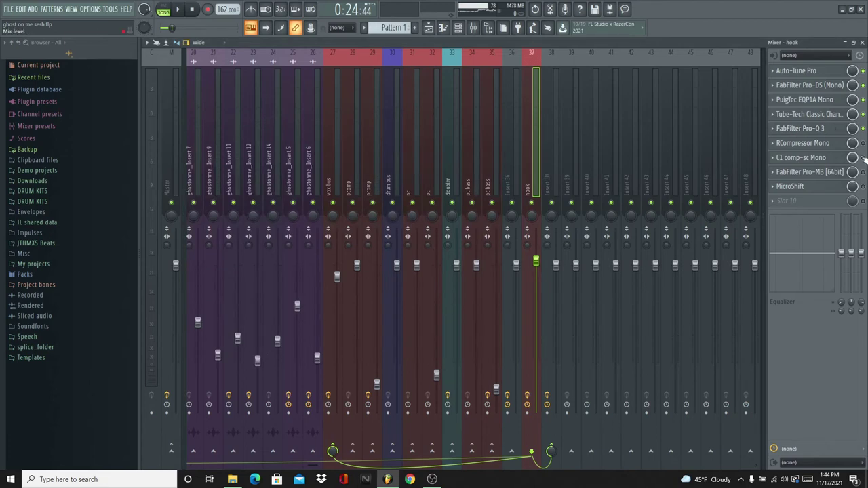
# Step: Enable RCompressor Mono on hook insert 37, review its settings and audition the compressed vocal
pyautogui.click(804, 143)
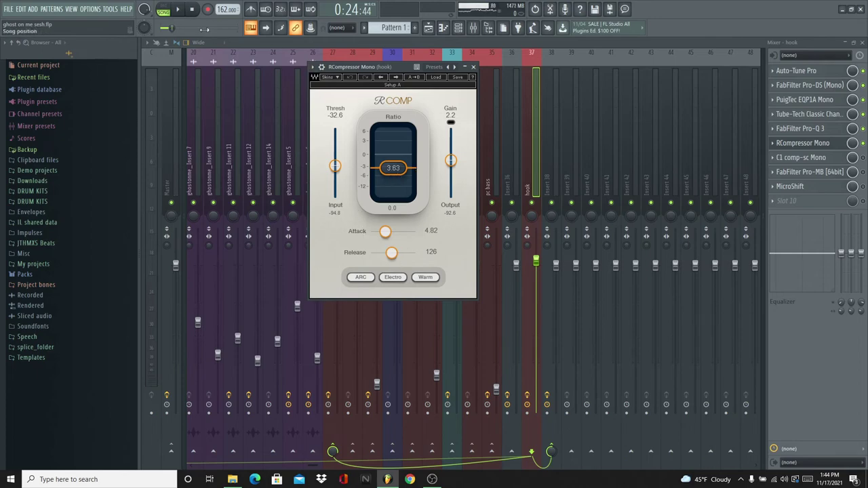
pyautogui.click(177, 10)
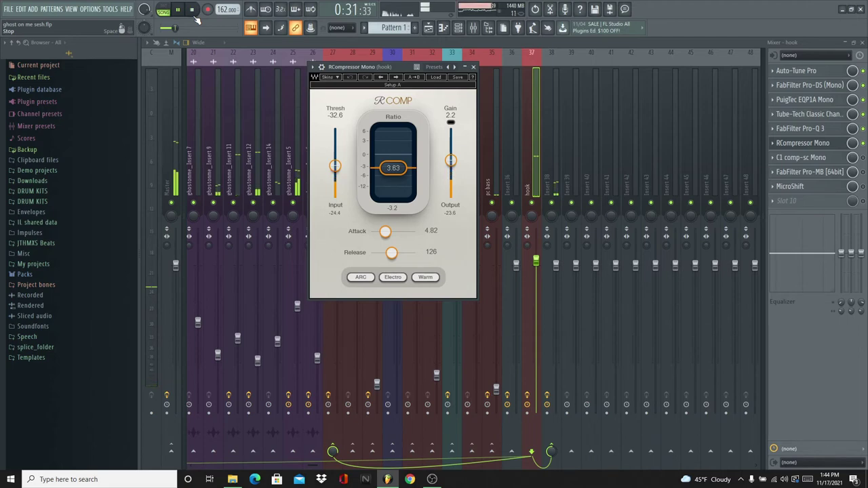
pyautogui.click(192, 9)
pyautogui.click(831, 143)
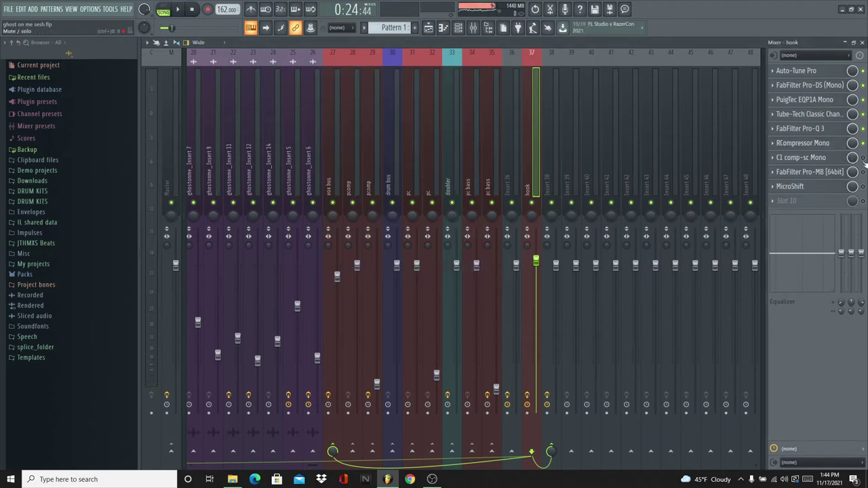
# Step: Recheck the Tube-Tech Classic Channel and the Pro-Q 3 low-shelf cut on hook insert 37
pyautogui.click(823, 115)
pyautogui.click(810, 117)
pyautogui.click(811, 129)
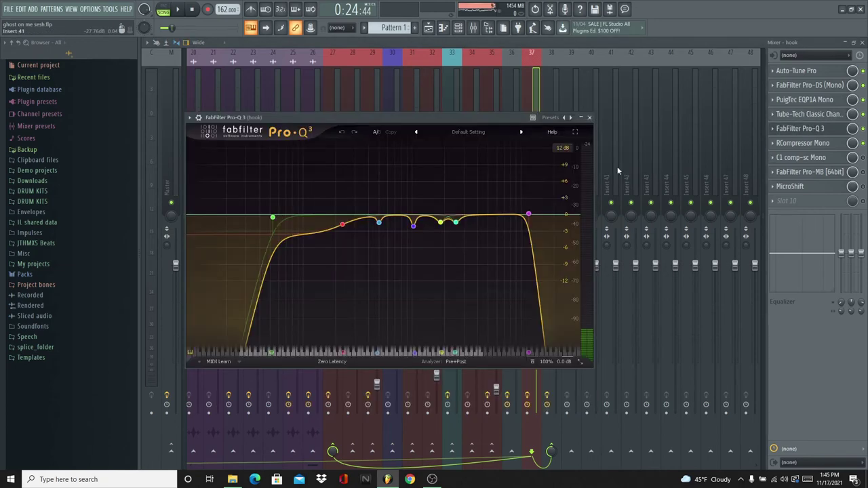
pyautogui.moveTo(351, 230)
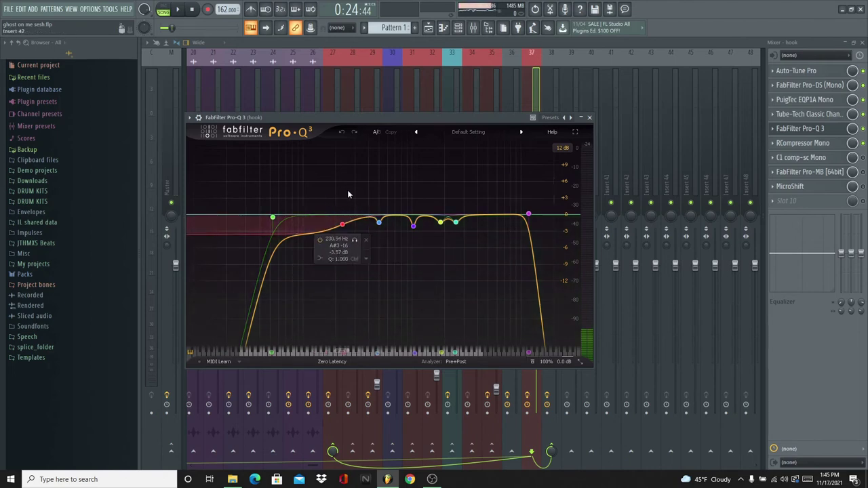
pyautogui.click(826, 130)
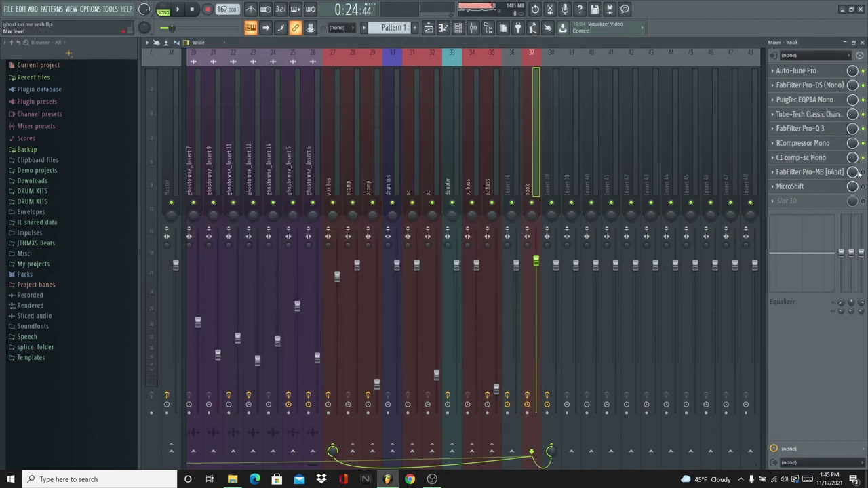
# Step: Enable C1 comp-sc and FabFilter Pro-MB on hook insert 37 and review Pro-MB's low-band compression
pyautogui.click(826, 175)
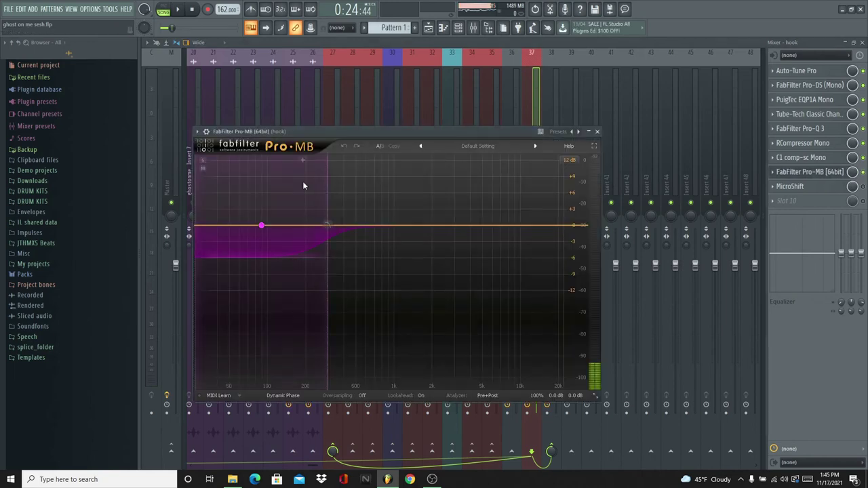
pyautogui.click(830, 175)
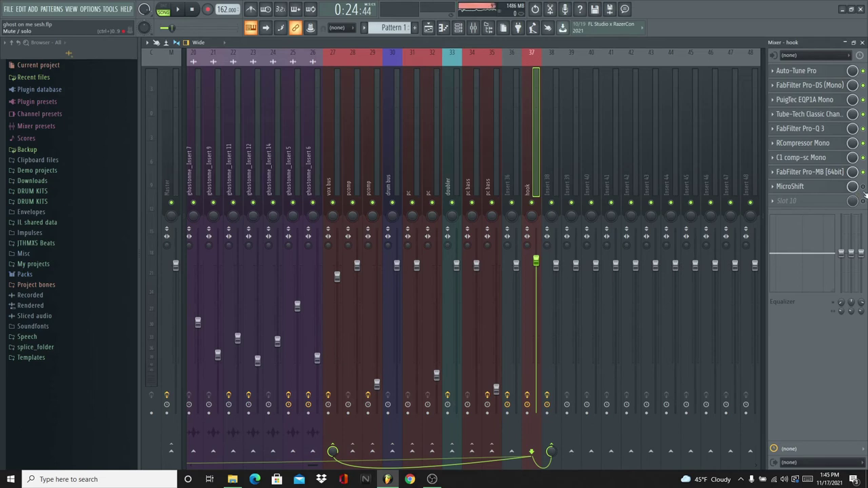
# Step: Enable MicroShift on hook insert 37 and review its mix, focus, detune and delay settings
pyautogui.click(790, 187)
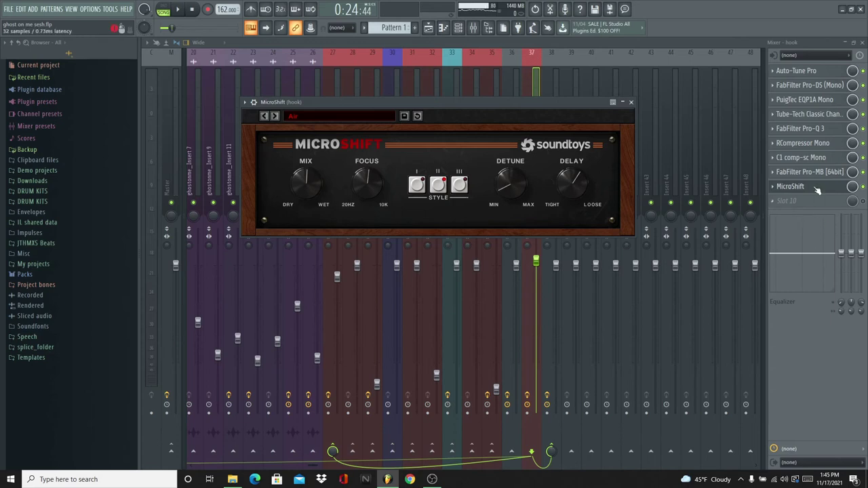
pyautogui.press('Escape')
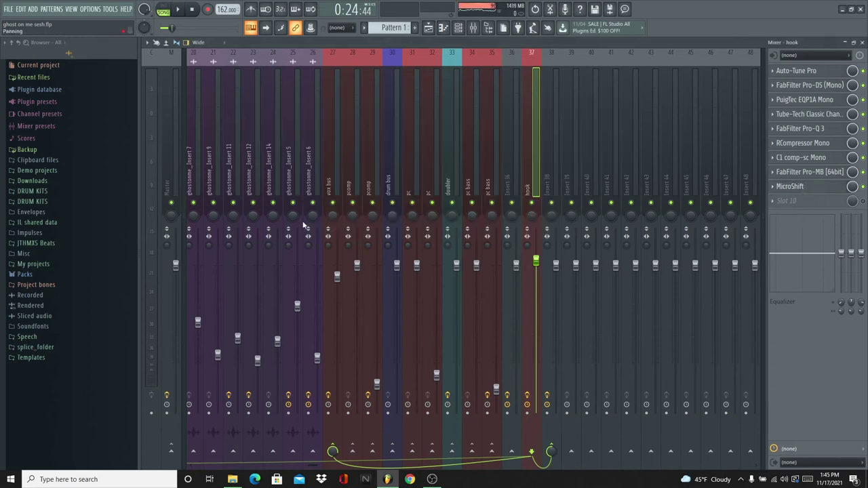
# Step: Route hook insert 37 directly to the Master instead of the vox bus and audition the hook with the beat
pyautogui.click(332, 451)
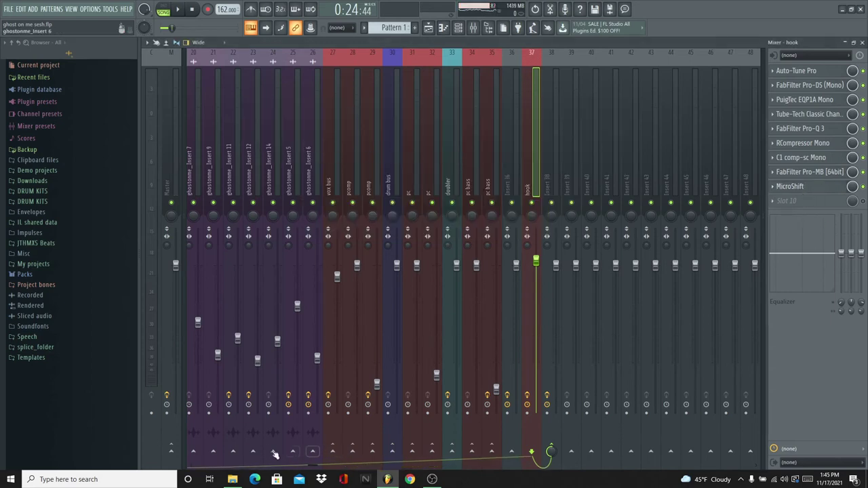
pyautogui.click(171, 451)
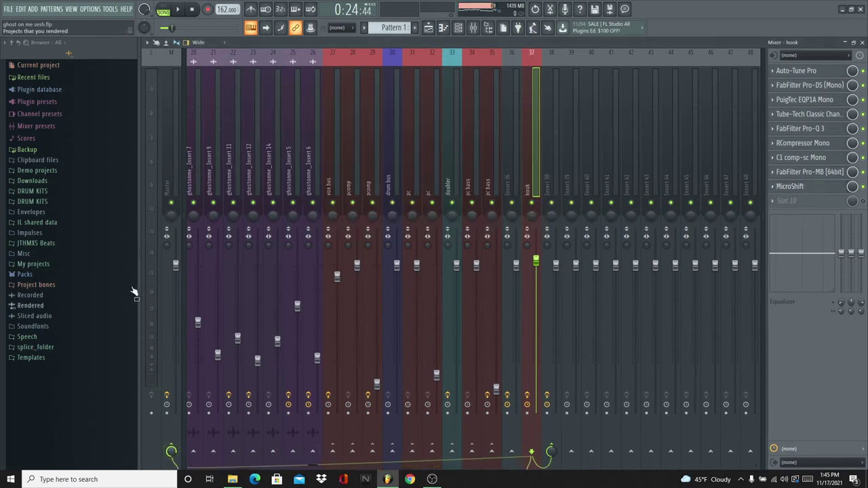
pyautogui.click(180, 10)
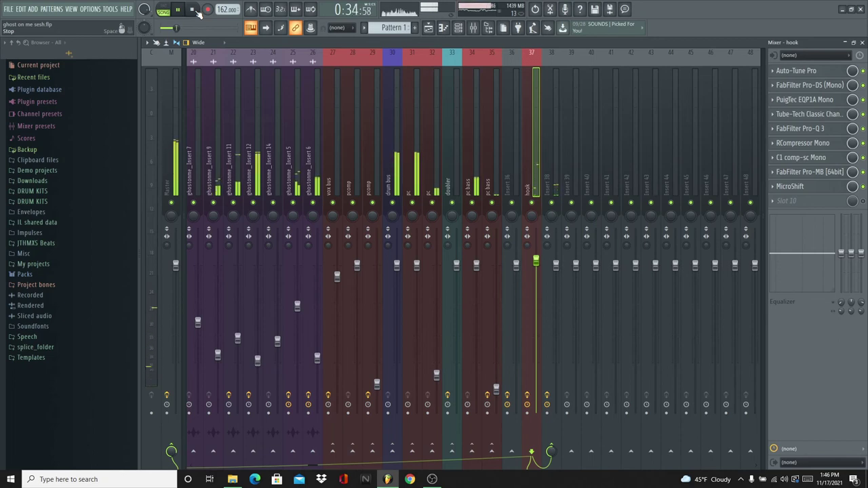
pyautogui.click(197, 12)
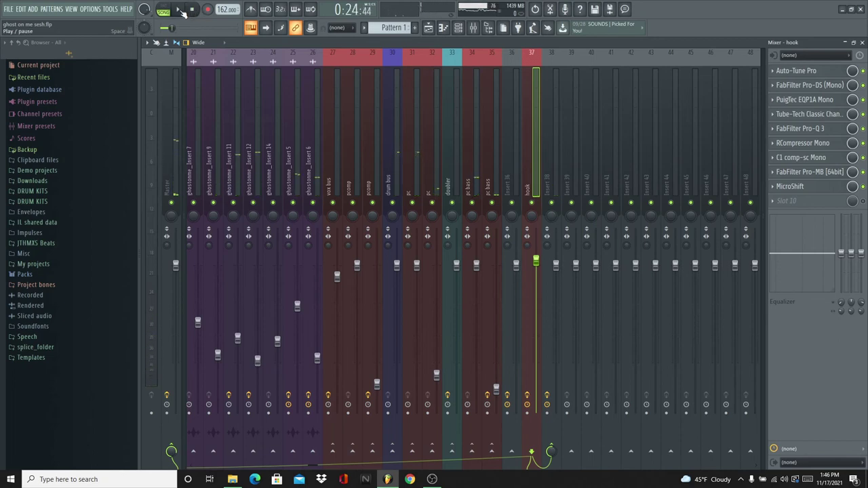
# Step: Play the hook with MicroShift on insert 37 switched off and on to compare the vocal's width
pyautogui.click(181, 11)
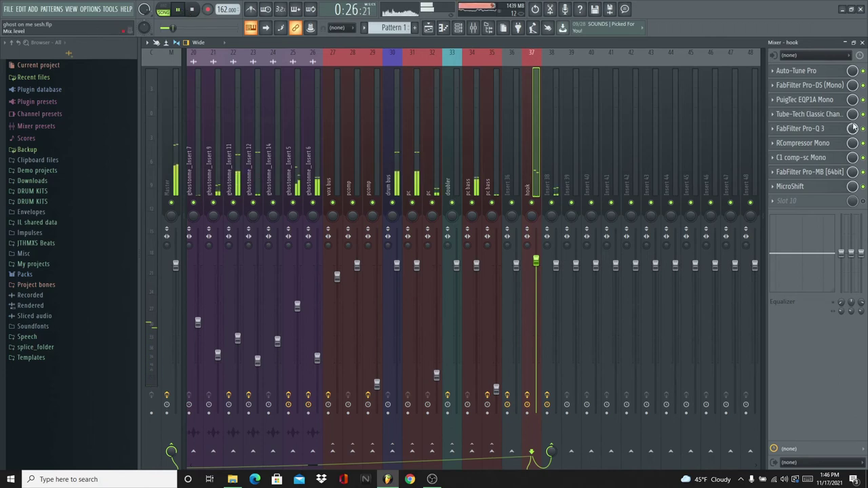
pyautogui.rightClick(860, 73)
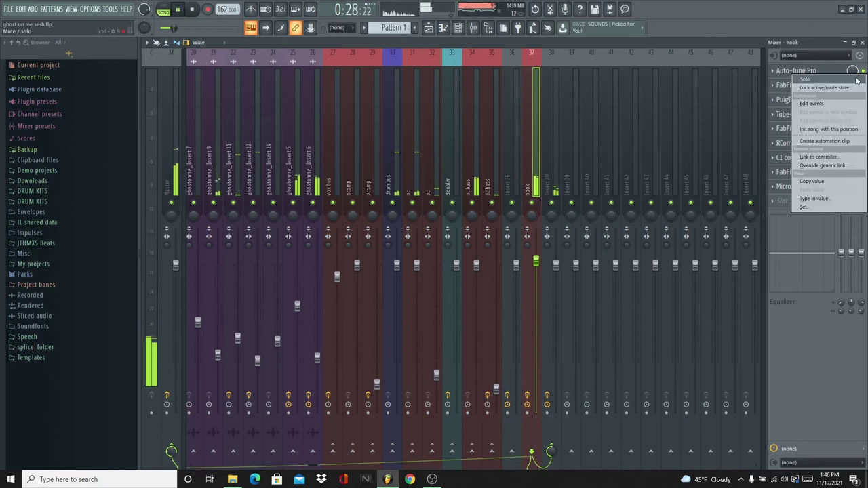
pyautogui.click(814, 55)
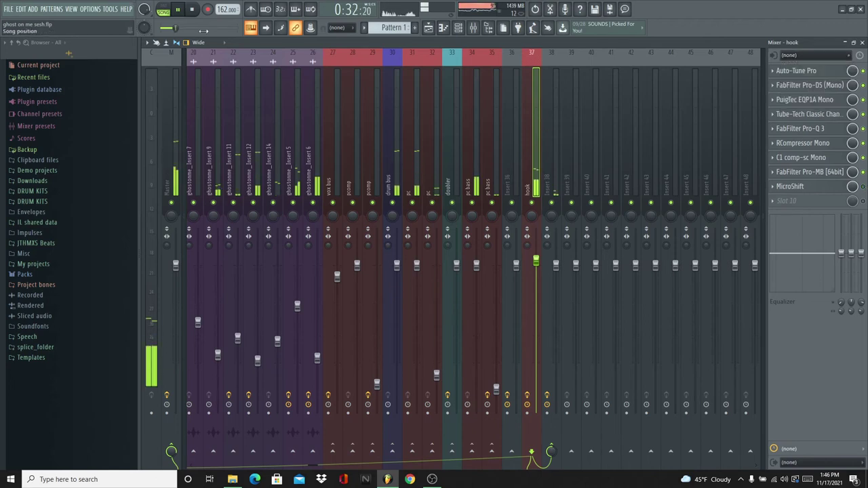
pyautogui.click(194, 10)
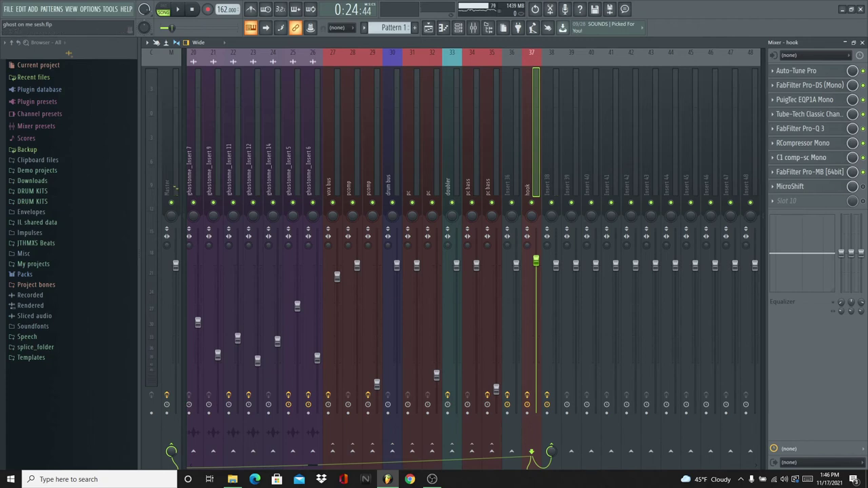
pyautogui.click(179, 11)
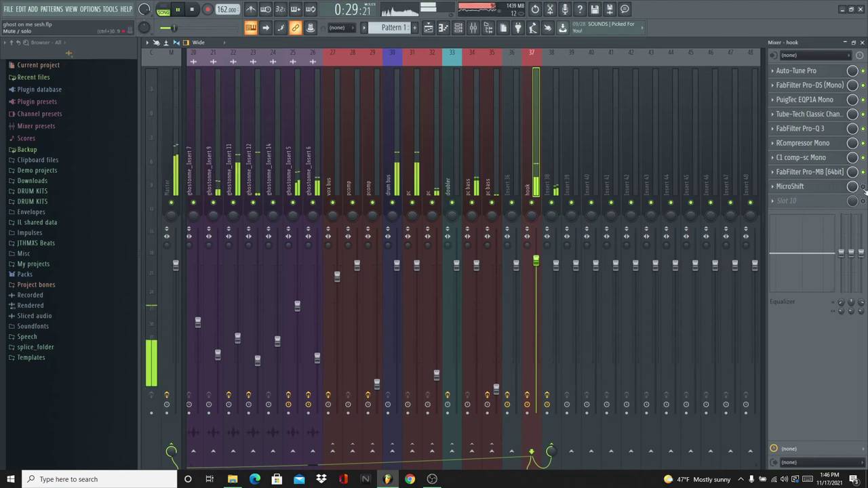
pyautogui.click(179, 12)
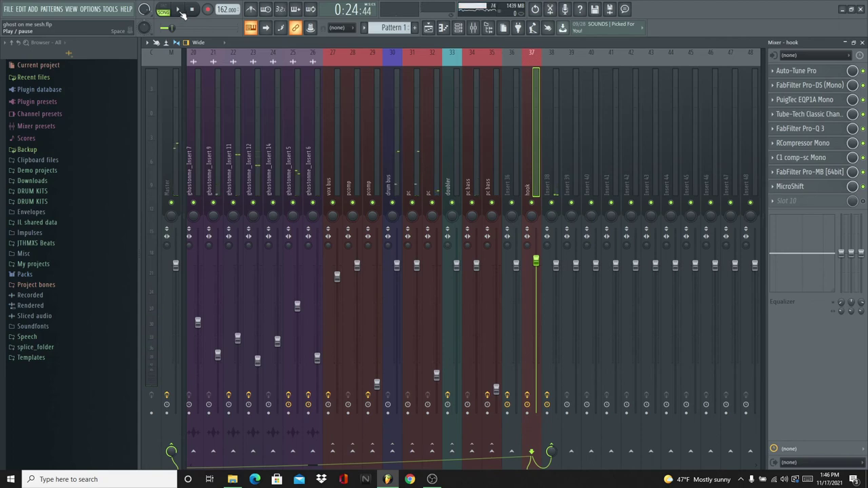
pyautogui.click(179, 10)
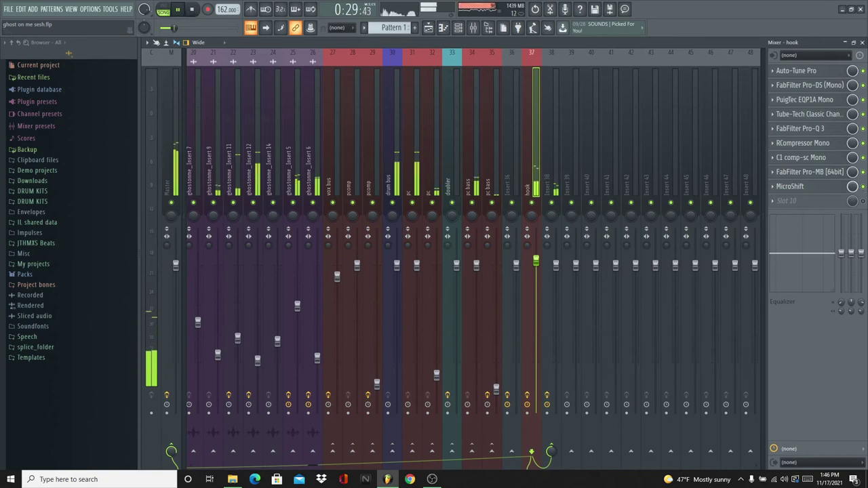
pyautogui.click(193, 12)
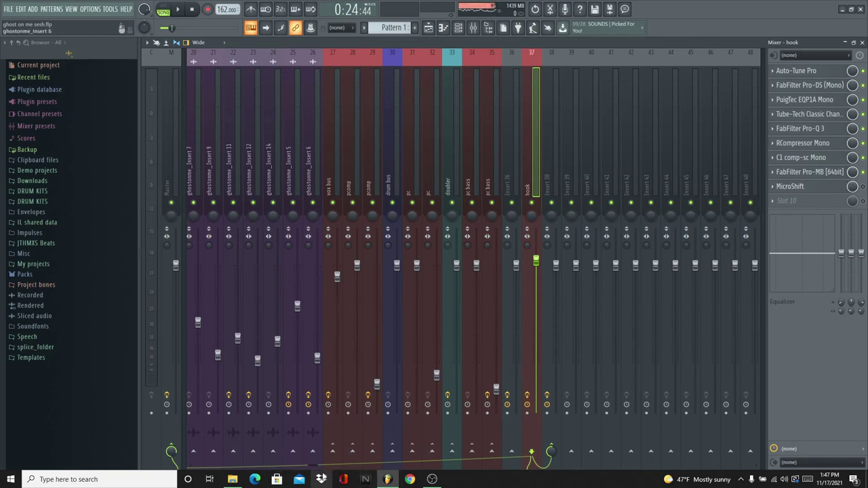
# Step: Review the Auto-Tune Pro, Pro-Q 3 and Pro-MB settings on verse insert 5, finishing on ad lib insert 6
pyautogui.moveTo(321, 470); pyautogui.dragTo(197, 464)
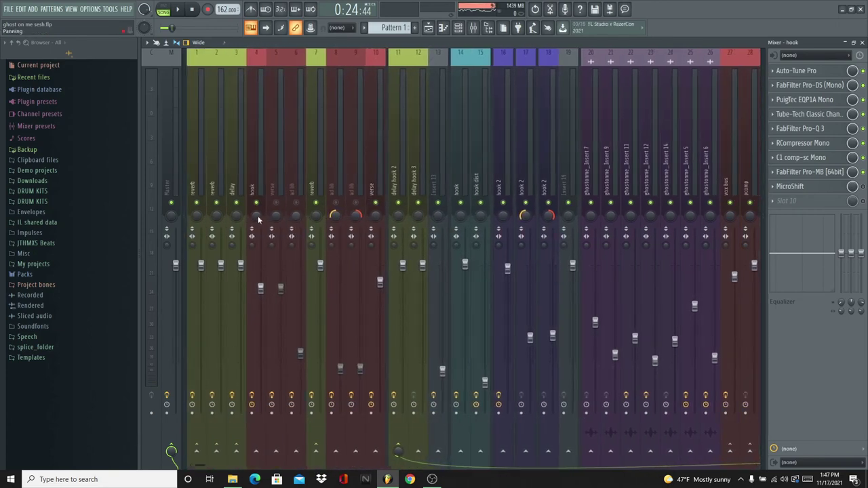
pyautogui.click(277, 203)
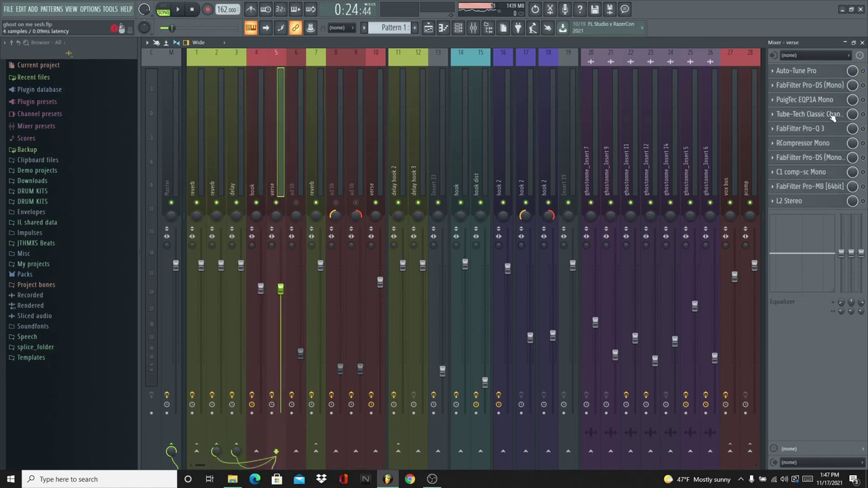
pyautogui.click(816, 75)
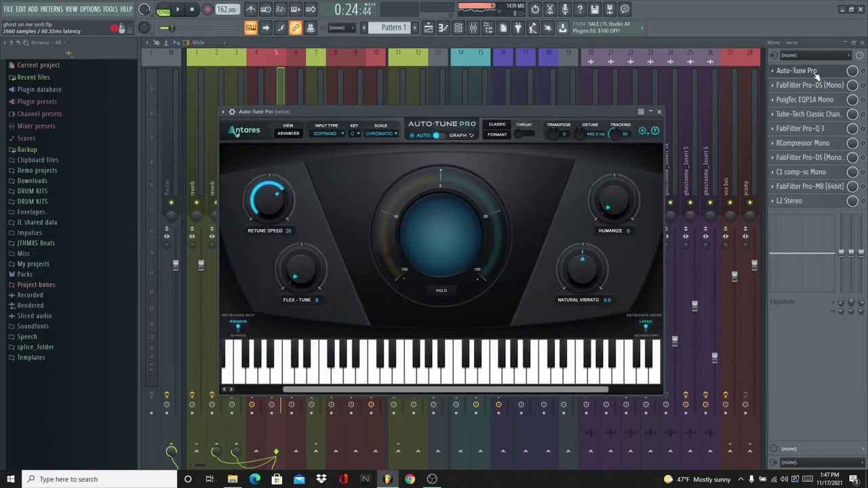
pyautogui.click(816, 75)
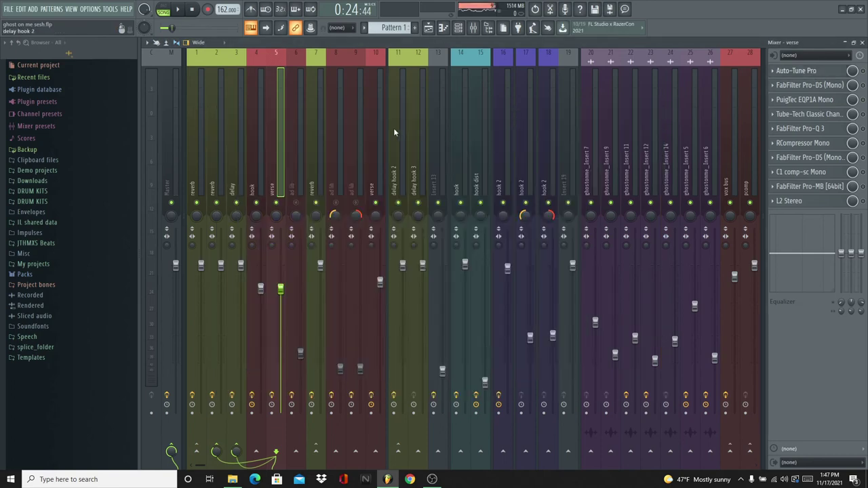
pyautogui.click(822, 130)
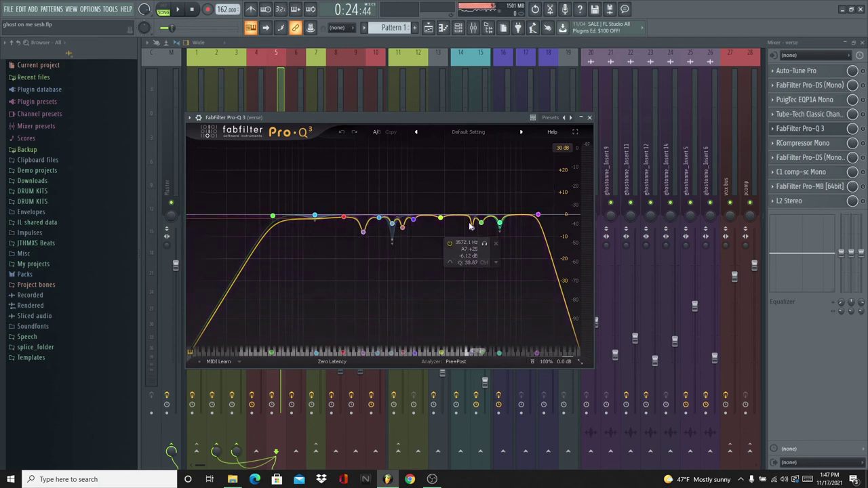
pyautogui.click(845, 147)
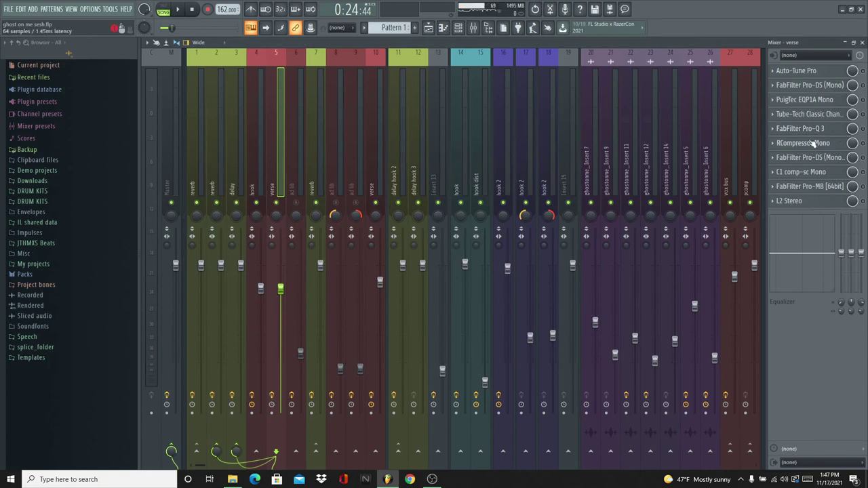
pyautogui.click(818, 189)
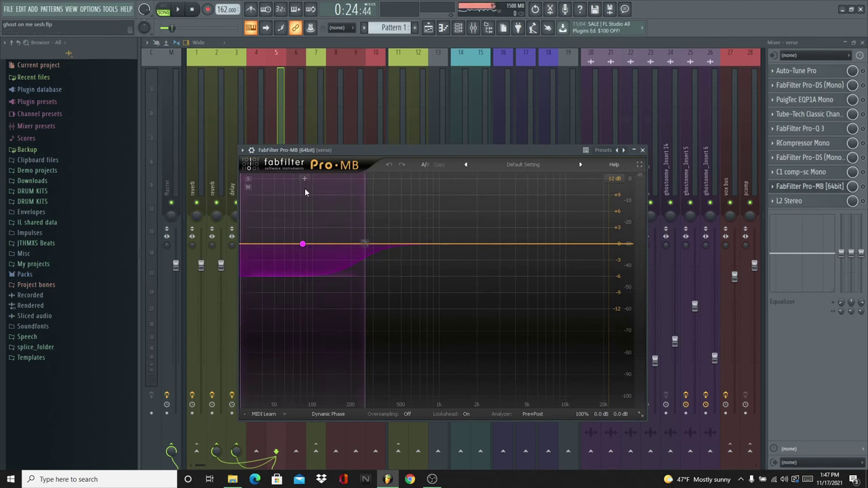
pyautogui.click(818, 187)
pyautogui.press('Right')
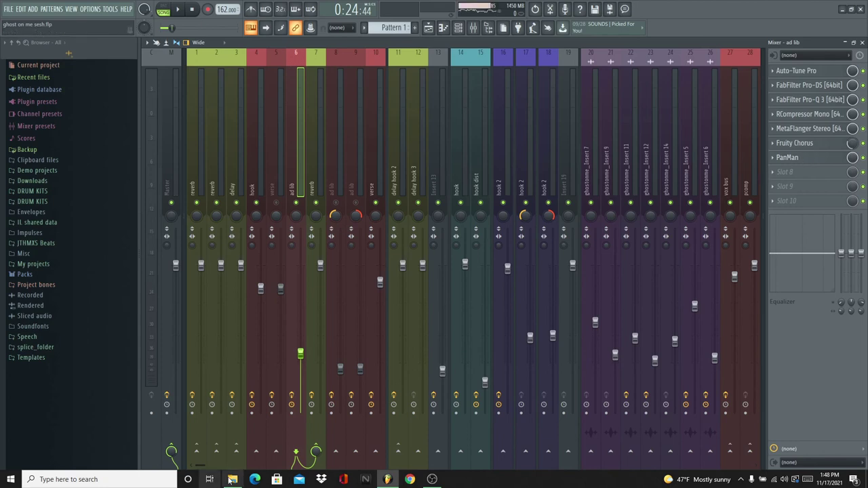
# Step: Look through the effect chains on beat inserts 22 to 25 and check S1 Imager Stereo on insert 25
pyautogui.moveTo(201, 465); pyautogui.dragTo(266, 467)
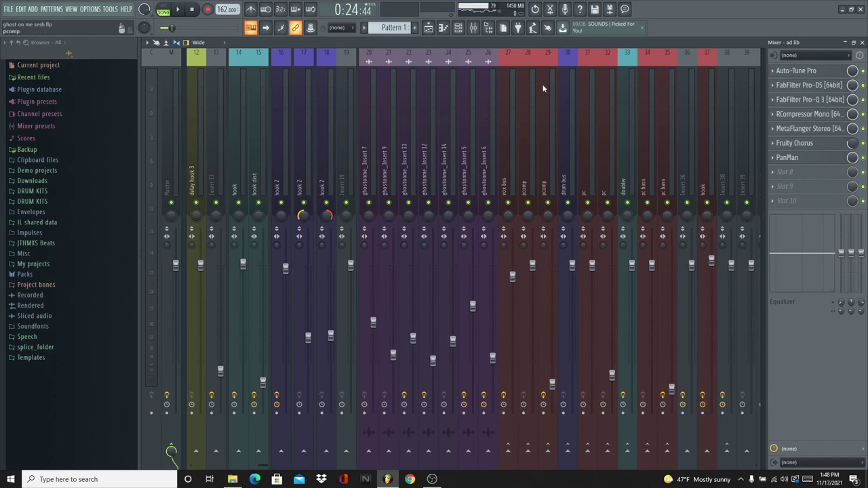
pyautogui.click(407, 147)
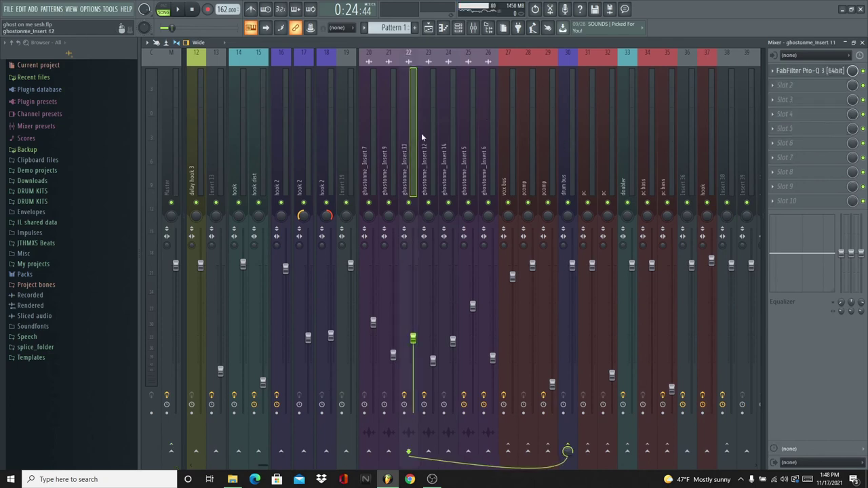
pyautogui.click(432, 129)
pyautogui.click(452, 121)
pyautogui.click(473, 114)
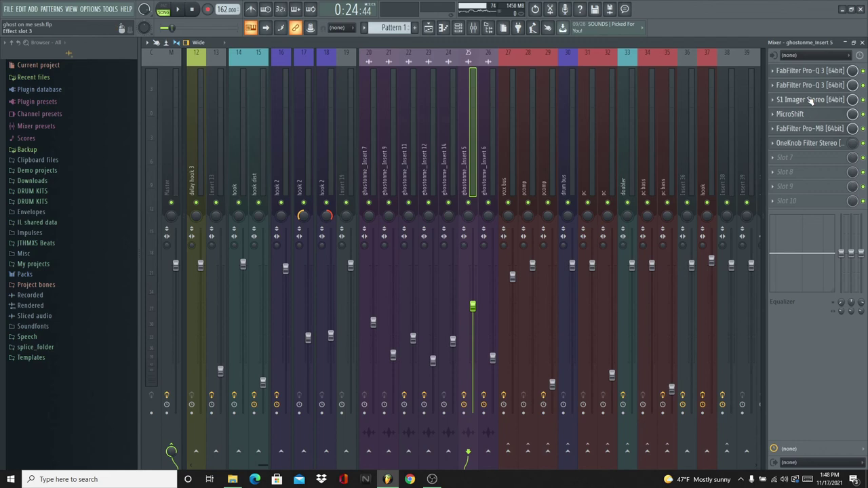
pyautogui.click(811, 101)
pyautogui.click(811, 101)
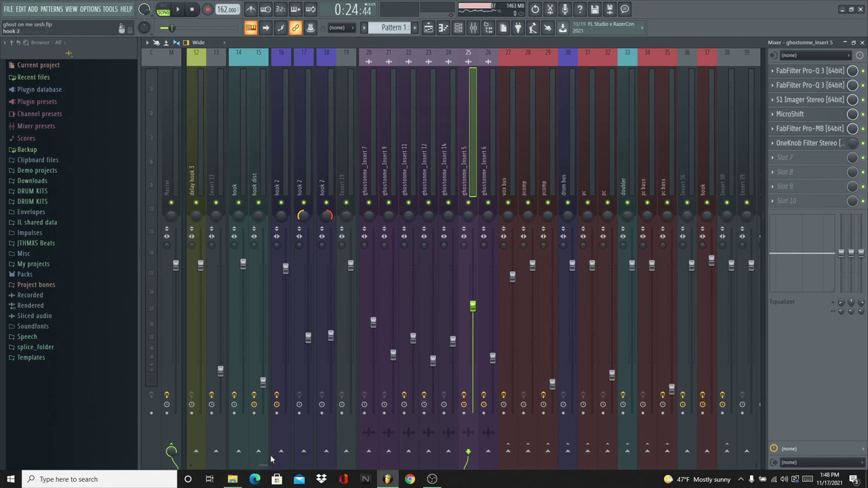
# Step: Select ad lib insert 6 and examine the vocal clips in the playlist before returning to the mixer
pyautogui.moveTo(266, 466); pyautogui.dragTo(192, 465)
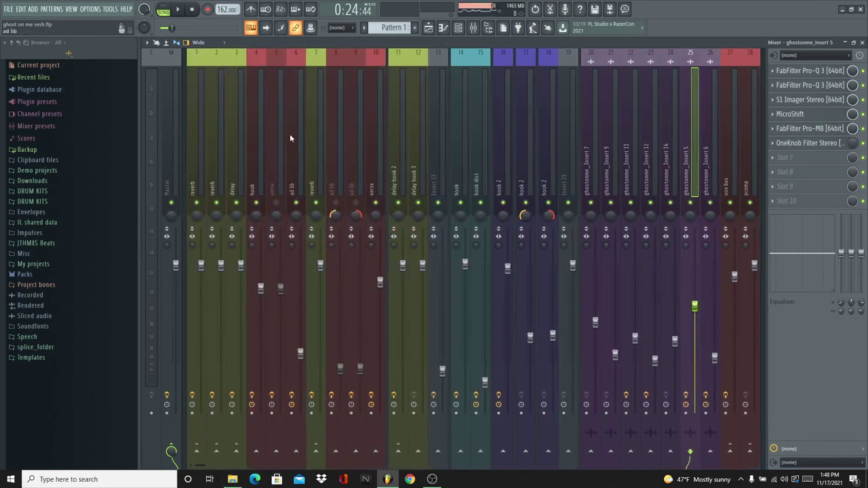
pyautogui.click(291, 136)
pyautogui.click(430, 32)
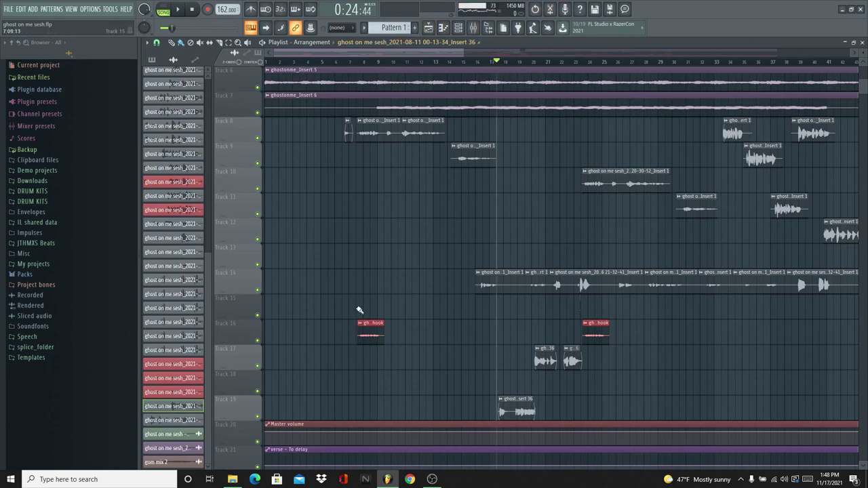
pyautogui.click(473, 28)
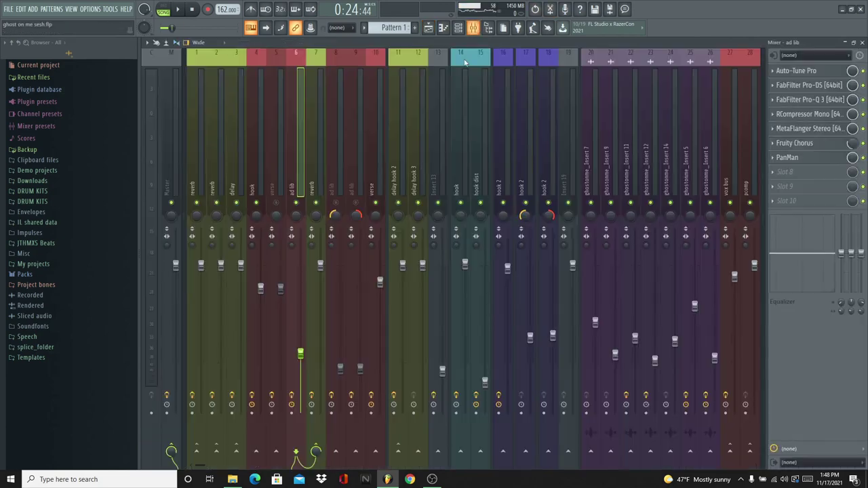
# Step: Inspect the hook and hook dist inserts 14 and 15, reviewing FabFilter Saturn 2's distortion on insert 15
pyautogui.click(458, 130)
pyautogui.click(483, 118)
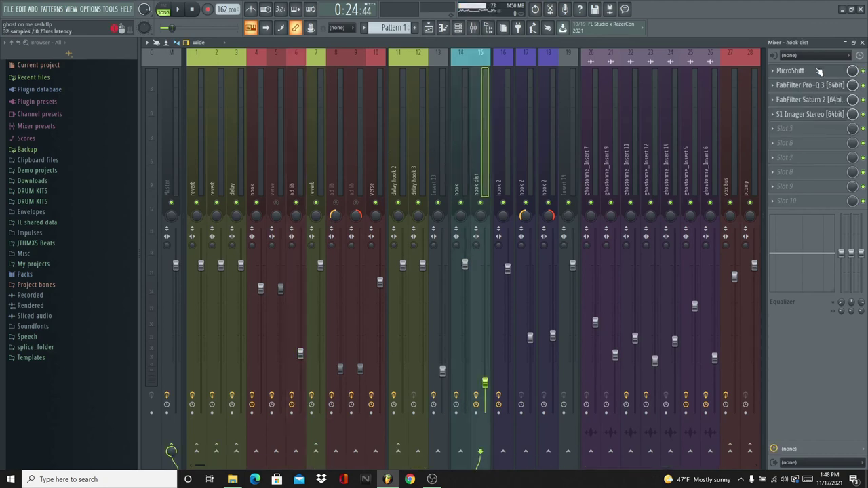
pyautogui.click(814, 101)
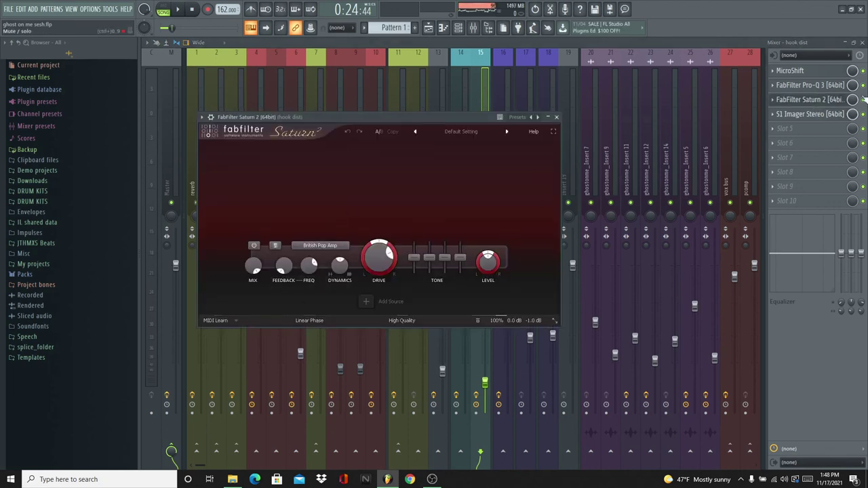
pyautogui.click(824, 100)
# Step: Audition ad lib insert 6 with hook insert 4 muted, and check the ad lib's FabFilter Pro-Q 3
pyautogui.click(301, 354)
pyautogui.click(177, 10)
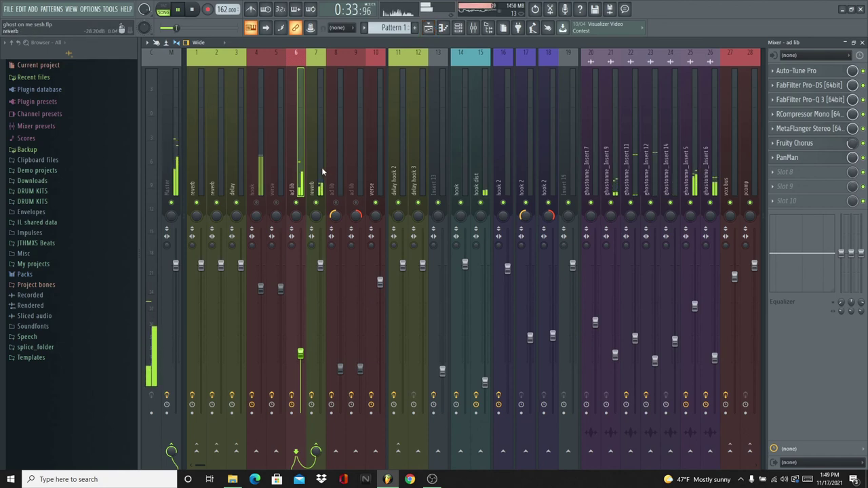
pyautogui.click(813, 100)
pyautogui.click(813, 101)
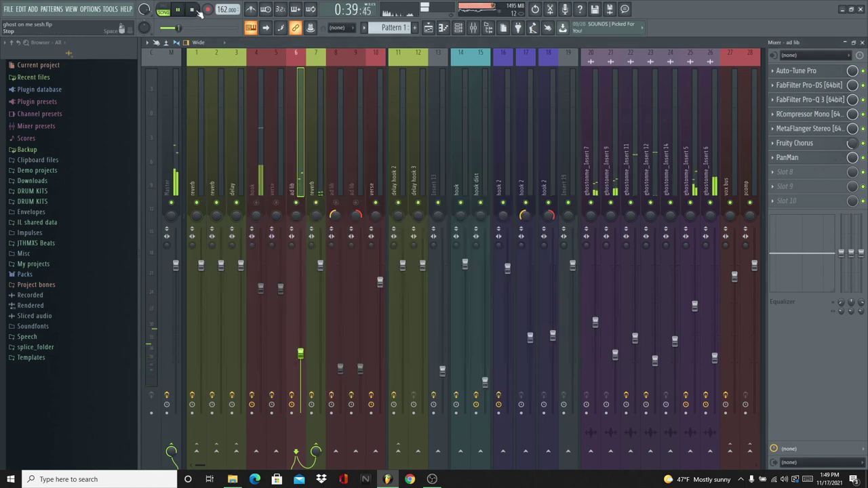
pyautogui.click(192, 9)
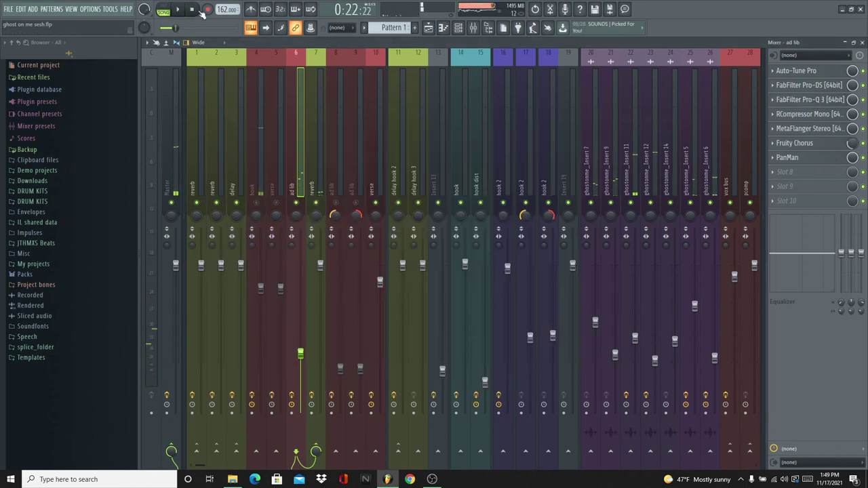